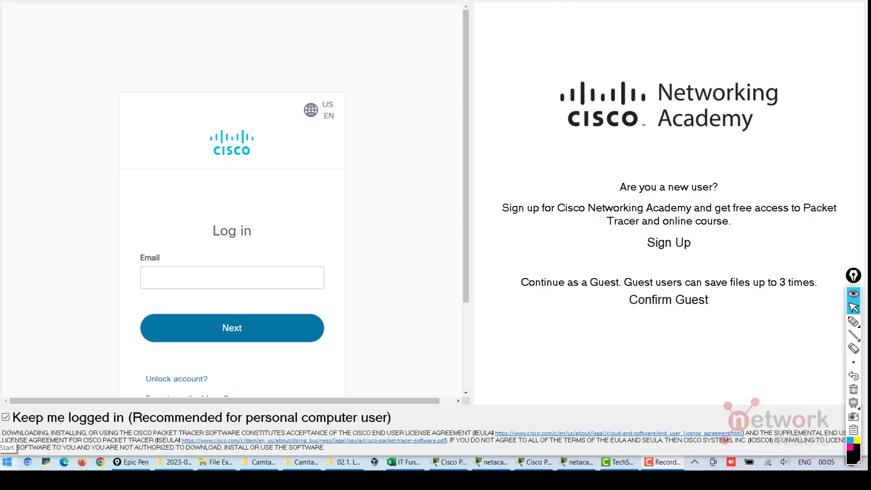
Step: Search Windows for 'pack' to locate Cisco Packet Tracer
{"action": "left_click", "coordinate": [7, 461]}
{"action": "type", "text": "pack"}
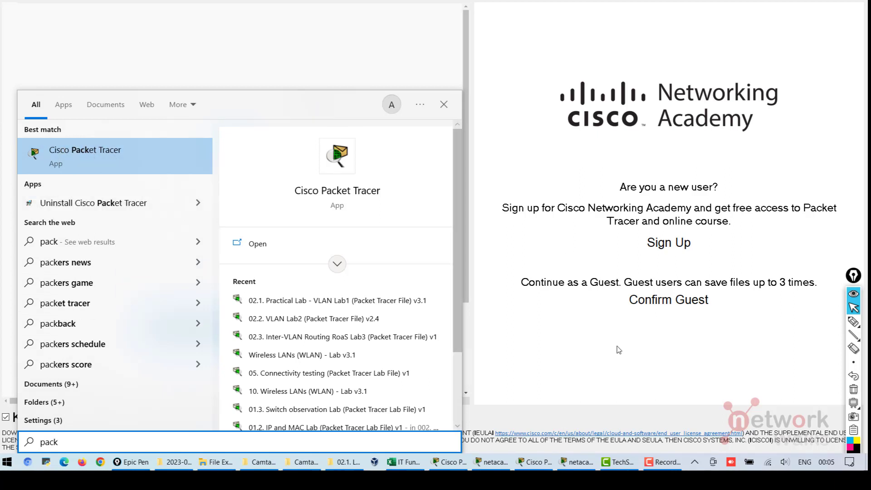
Step: Enter Packet Tracer as a guest and close the netacad.com login window
{"action": "left_click", "coordinate": [540, 353]}
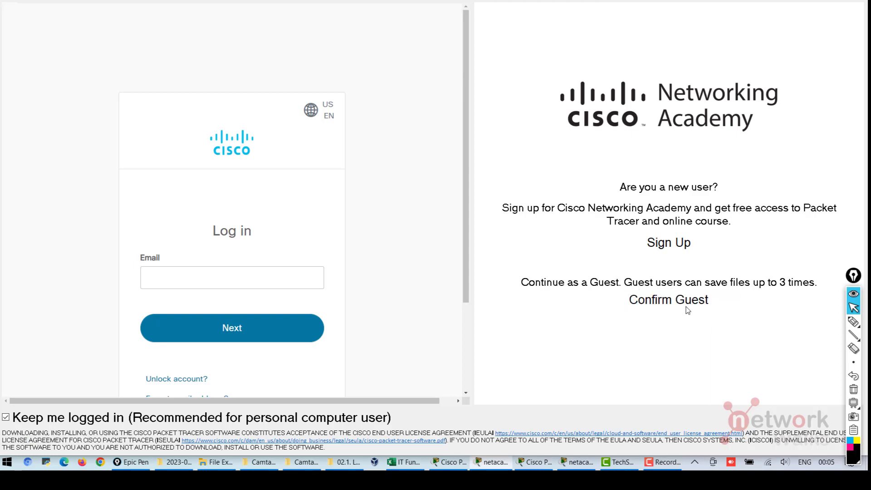
{"action": "left_click", "coordinate": [676, 303]}
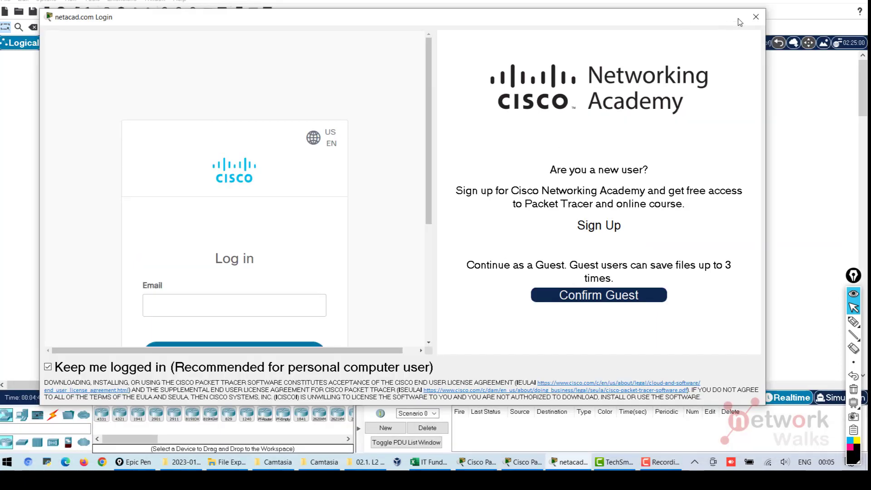
{"action": "left_click", "coordinate": [756, 17]}
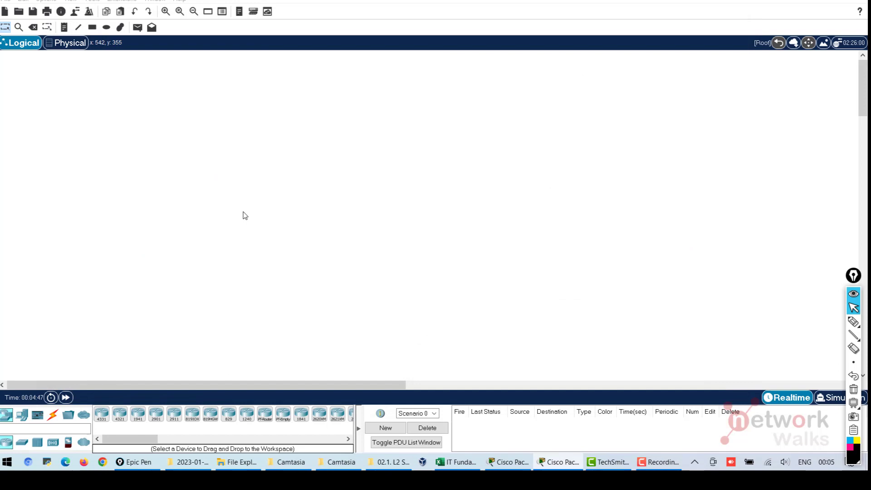
Step: Open Help > About to check the Packet Tracer version, 8.0.0.0212
{"action": "left_click_drag", "start_coordinate": [138, 72], "coordinate": [439, 250]}
{"action": "left_click", "coordinate": [180, 1]}
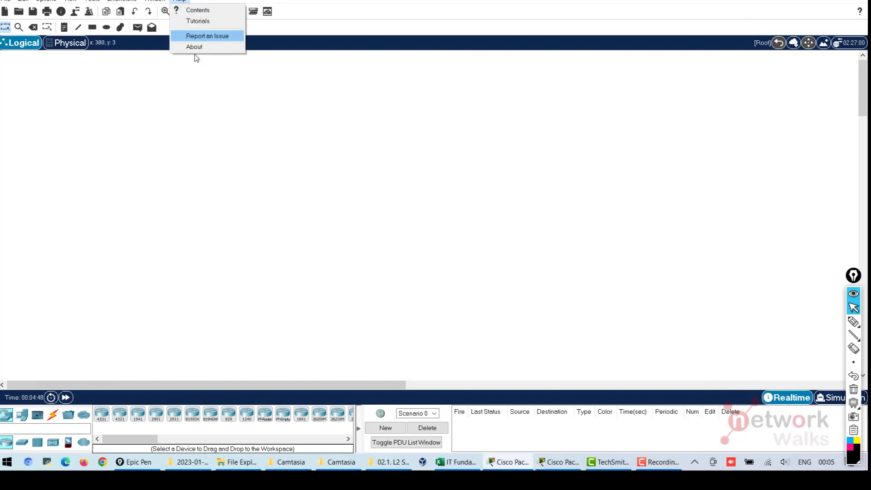
{"action": "left_click", "coordinate": [213, 47]}
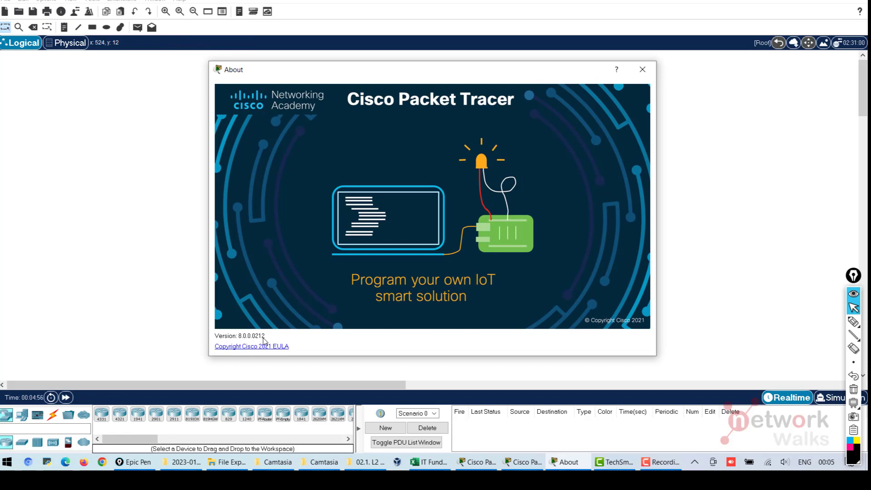
Step: Place an ISR4331 router and a 1941 router side by side on the workspace
{"action": "left_click", "coordinate": [643, 69]}
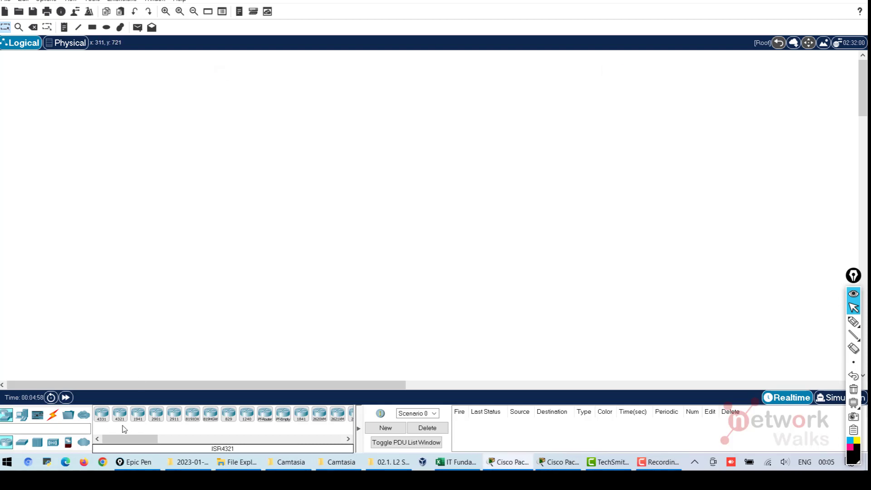
{"action": "left_click_drag", "start_coordinate": [101, 419], "coordinate": [166, 150]}
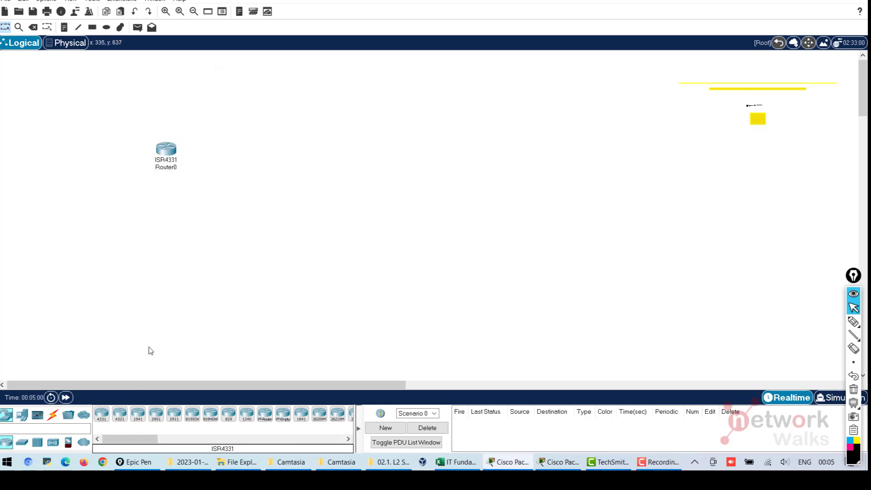
{"action": "key", "text": "ctrl+i"}
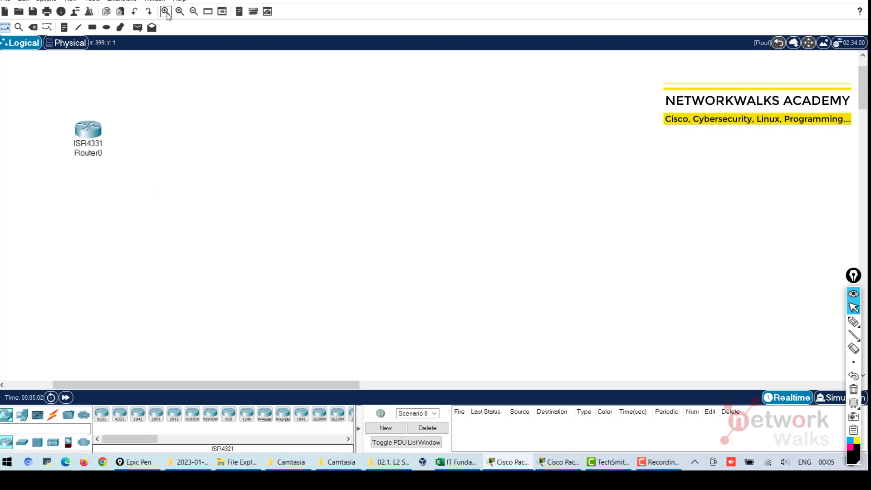
{"action": "left_click_drag", "start_coordinate": [92, 135], "coordinate": [125, 135]}
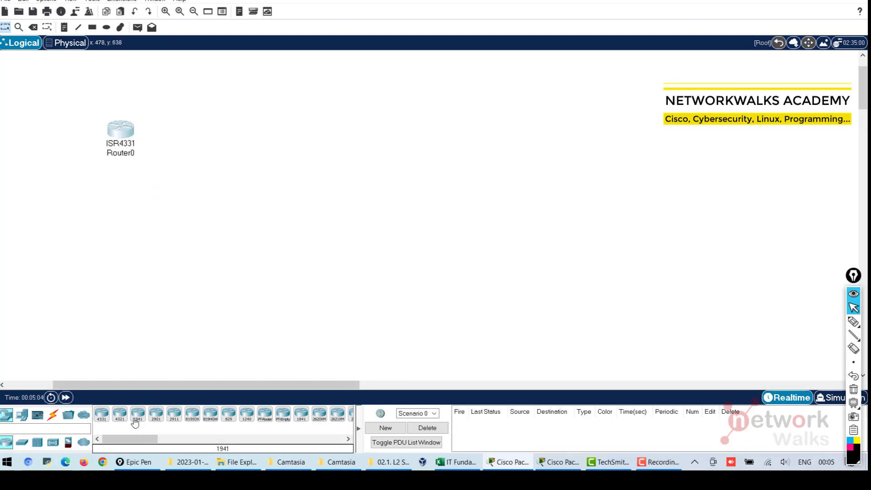
{"action": "left_click_drag", "start_coordinate": [137, 415], "coordinate": [181, 137]}
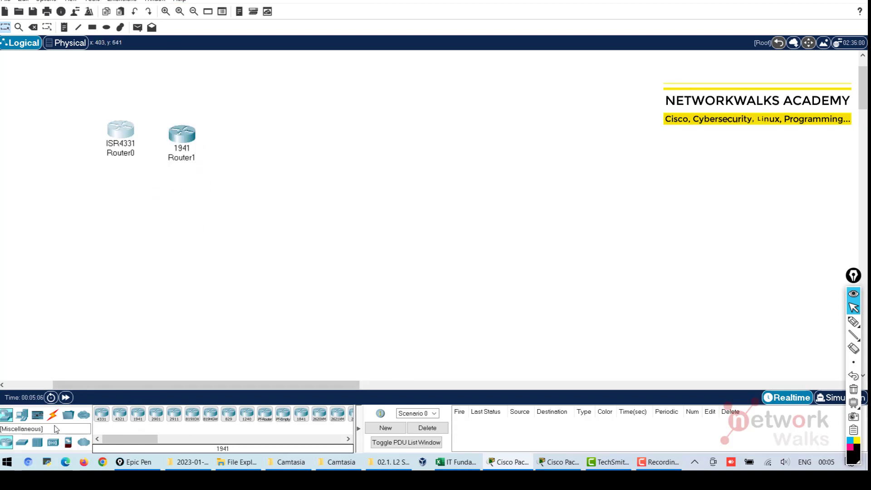
Step: Add two 2960-24TT switches below the routers
{"action": "left_click_drag", "start_coordinate": [21, 443], "coordinate": [150, 202]}
{"action": "left_click_drag", "start_coordinate": [22, 442], "coordinate": [211, 207]}
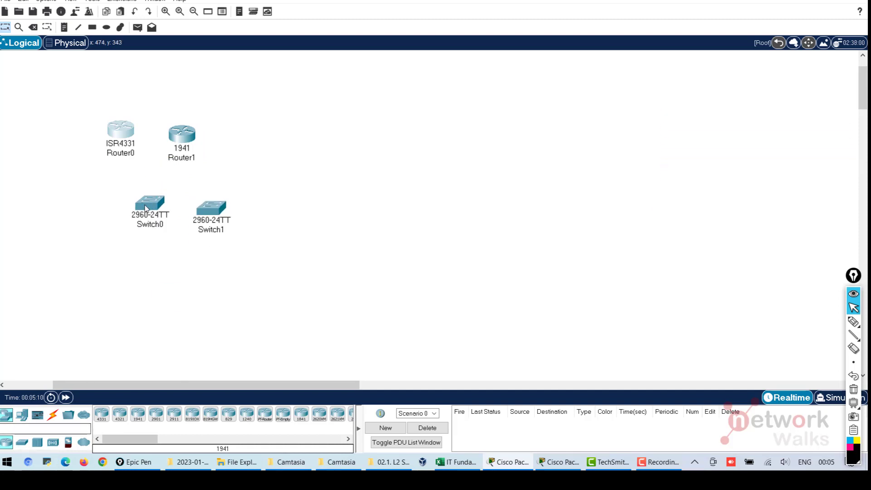
{"action": "left_click_drag", "start_coordinate": [147, 203], "coordinate": [109, 205]}
Step: Add a PC-PT, a Laptop-PT and a Server-PT below the switches
{"action": "left_click_drag", "start_coordinate": [22, 415], "coordinate": [50, 281]}
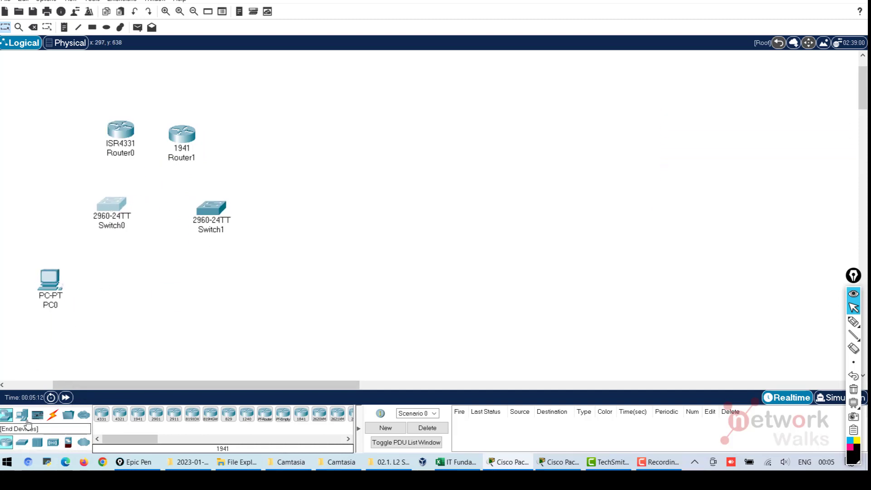
{"action": "left_click", "coordinate": [22, 414]}
{"action": "left_click_drag", "start_coordinate": [120, 414], "coordinate": [146, 298]}
{"action": "left_click_drag", "start_coordinate": [258, 293], "coordinate": [261, 293]}
{"action": "left_click", "coordinate": [52, 414]}
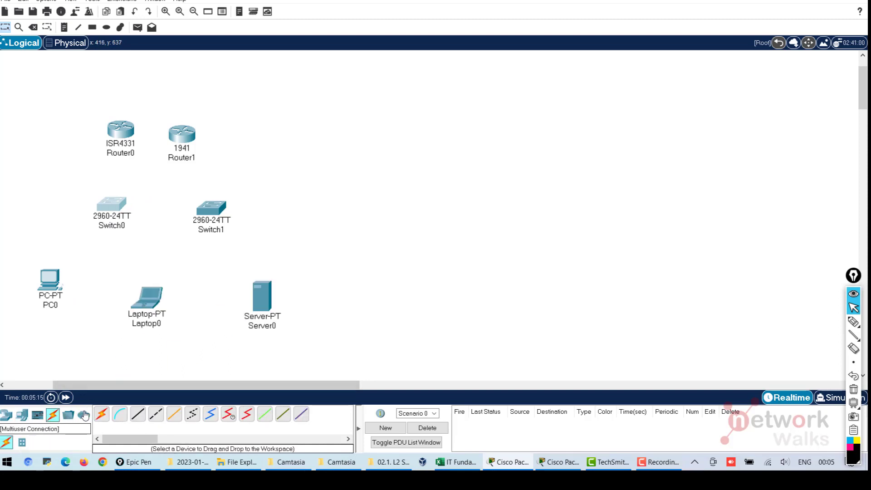
Step: Cable PC0, Laptop0 and Router0 to Switch0 with automatic connections
{"action": "left_click", "coordinate": [102, 414]}
{"action": "left_click", "coordinate": [50, 280]}
{"action": "left_click", "coordinate": [99, 208]}
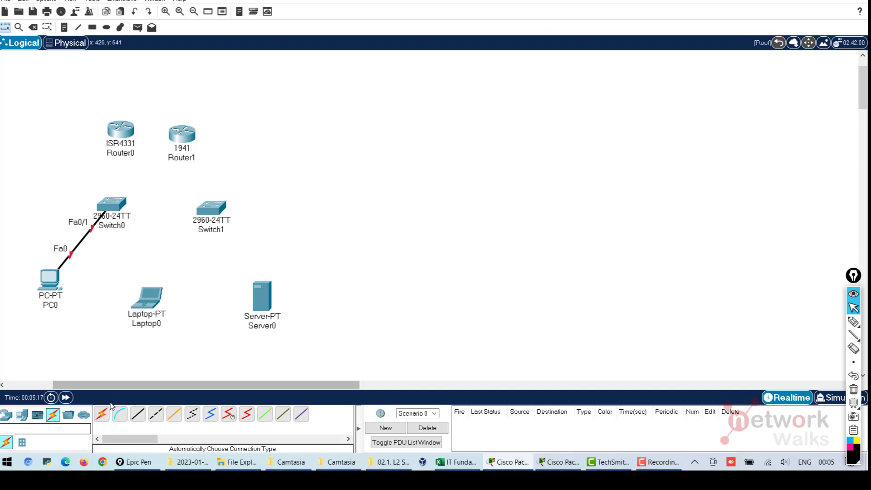
{"action": "left_click", "coordinate": [102, 414]}
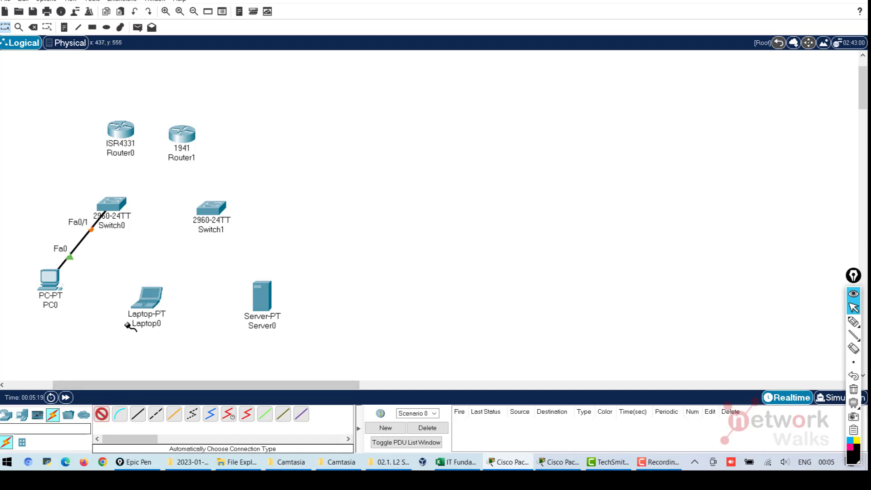
{"action": "left_click", "coordinate": [141, 304]}
{"action": "left_click", "coordinate": [118, 201]}
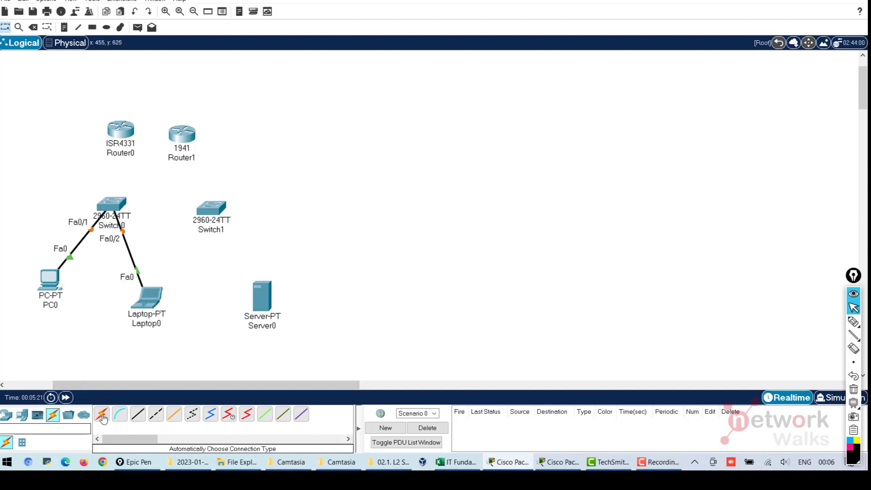
{"action": "left_click", "coordinate": [102, 414]}
{"action": "left_click", "coordinate": [111, 205]}
{"action": "left_click", "coordinate": [112, 153]}
Step: Cable Router1 and Server0 to Switch1 with automatic connections
{"action": "left_click", "coordinate": [102, 414]}
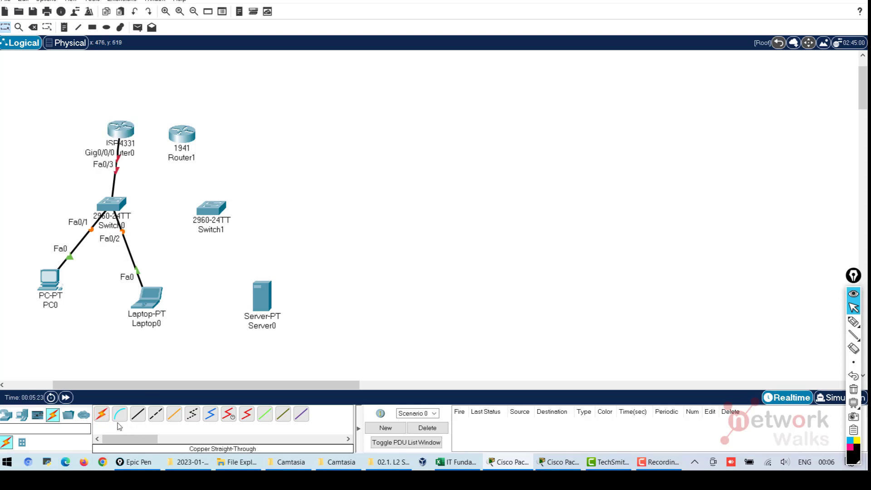
{"action": "left_click", "coordinate": [181, 134]}
{"action": "left_click", "coordinate": [210, 204]}
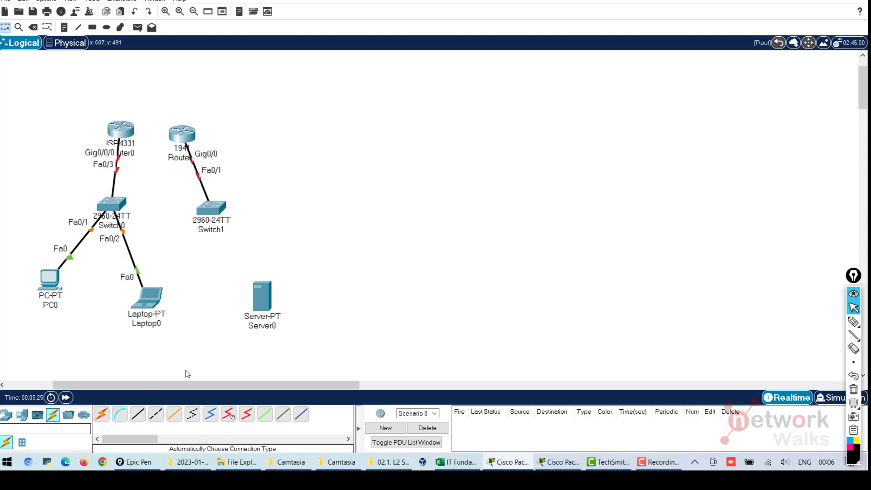
{"action": "left_click", "coordinate": [101, 414]}
{"action": "left_click", "coordinate": [214, 211]}
{"action": "left_click", "coordinate": [258, 272]}
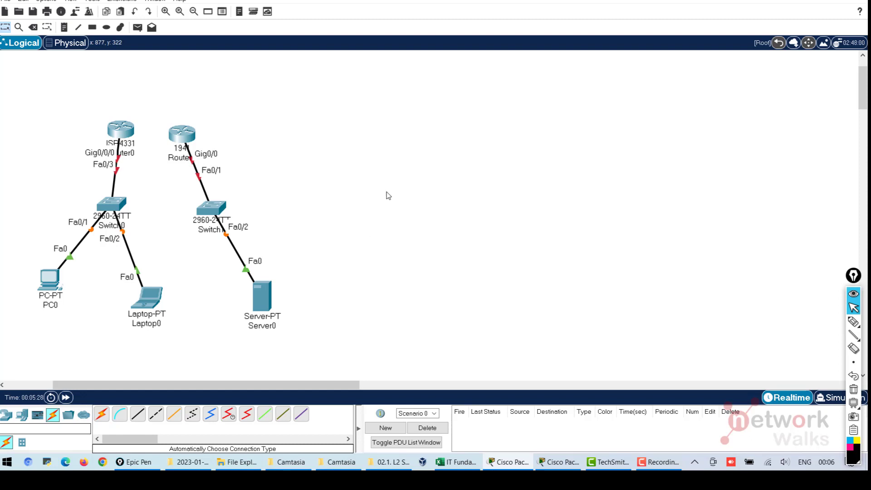
Step: Nudge Laptop0, Router0, PC0 and Router1 into a tidier layout
{"action": "left_click_drag", "start_coordinate": [146, 310], "coordinate": [160, 299]}
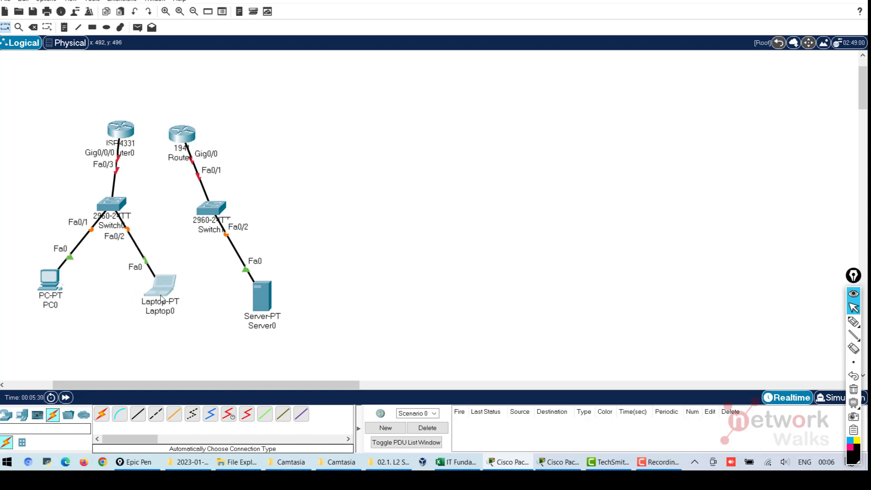
{"action": "left_click_drag", "start_coordinate": [121, 131], "coordinate": [115, 132]}
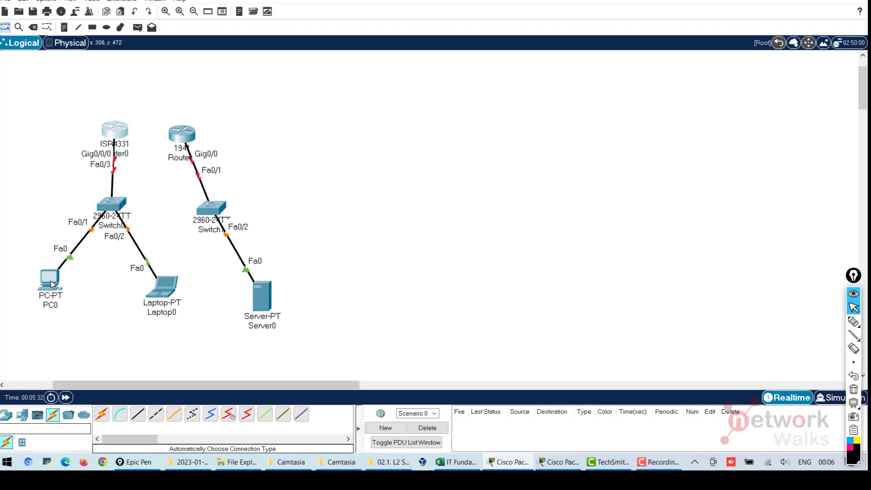
{"action": "left_click_drag", "start_coordinate": [52, 284], "coordinate": [56, 292]}
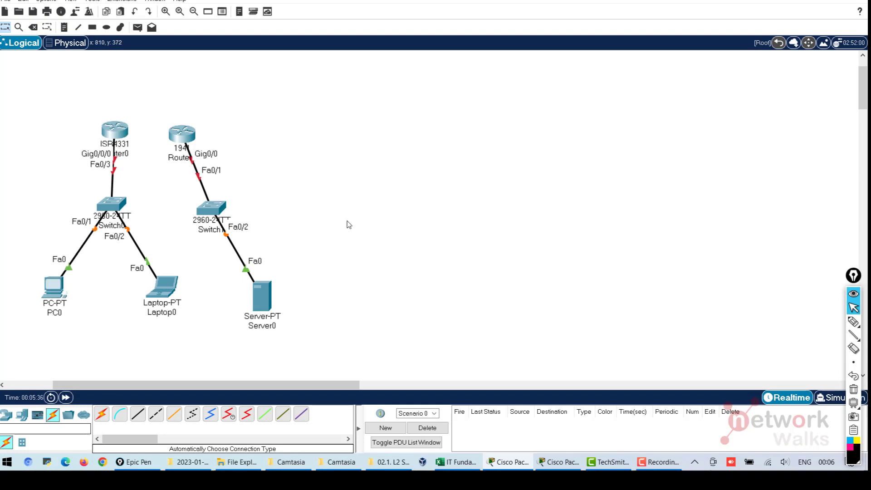
{"action": "left_click_drag", "start_coordinate": [191, 136], "coordinate": [218, 135]}
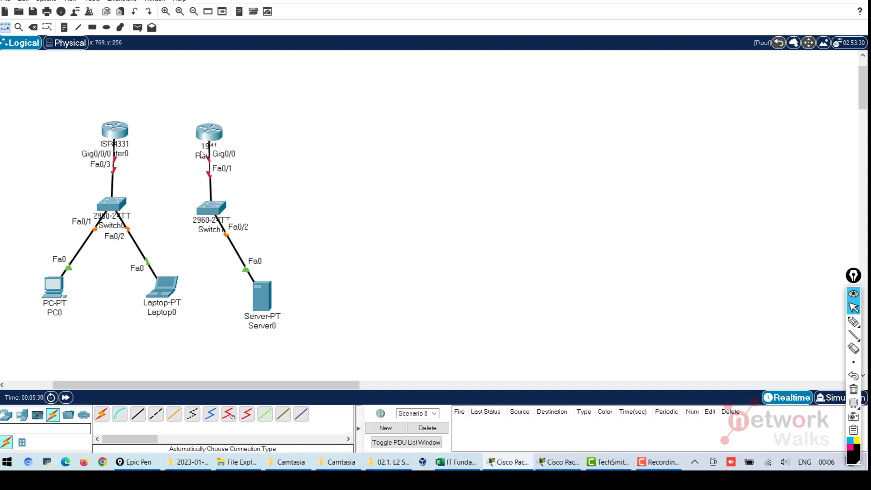
Step: Open the ISR4331 Router0, view its GLC-LH-SMD module, and switch to its Config tab
{"action": "left_click", "coordinate": [114, 131]}
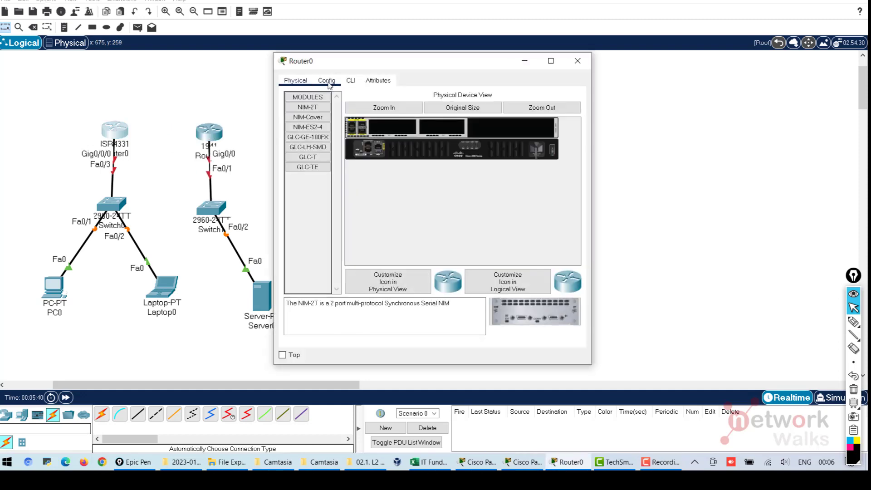
{"action": "mouse_move", "coordinate": [318, 147]}
{"action": "left_mouse_down"}
{"action": "mouse_move", "coordinate": [386, 131]}
{"action": "mouse_move", "coordinate": [322, 147]}
{"action": "left_mouse_up"}
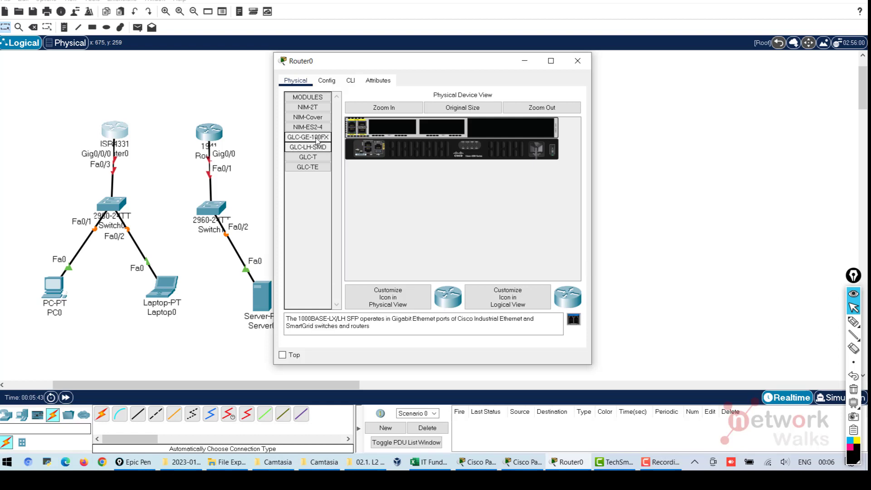
{"action": "left_click", "coordinate": [329, 82]}
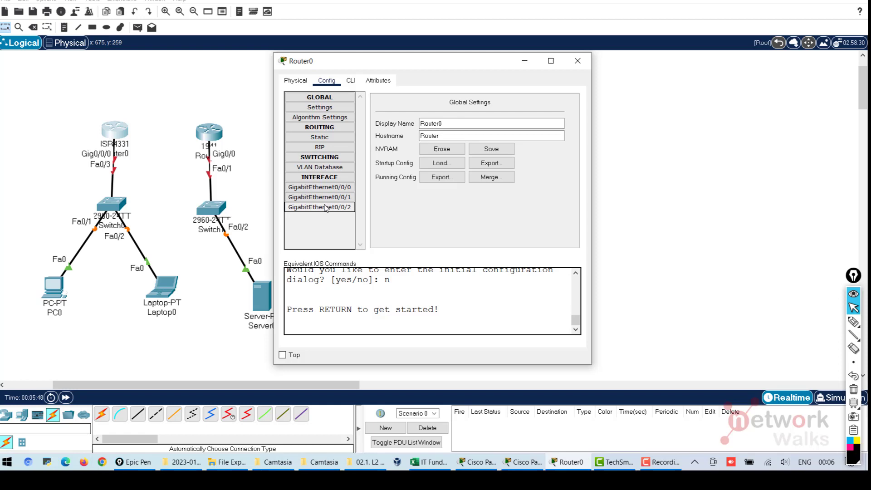
Step: Open Router0's CLI, widen the window, and enter privileged mode with enable
{"action": "left_click", "coordinate": [347, 82]}
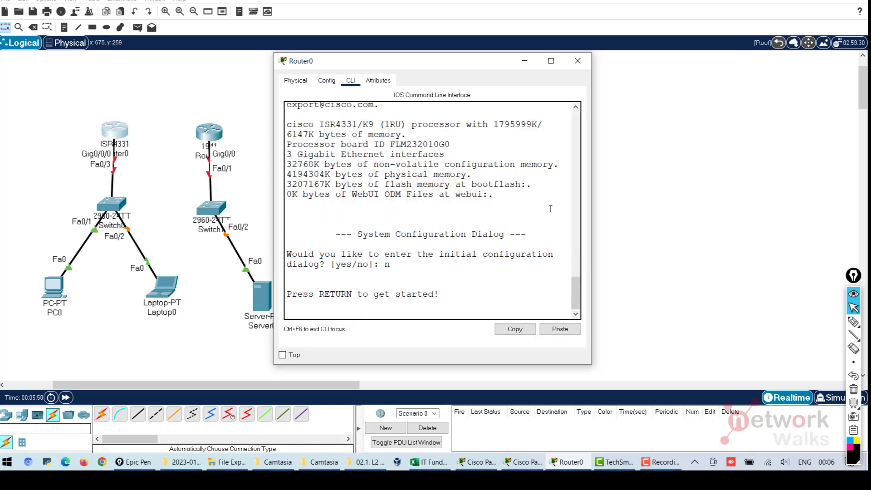
{"action": "left_click_drag", "start_coordinate": [595, 213], "coordinate": [646, 213]}
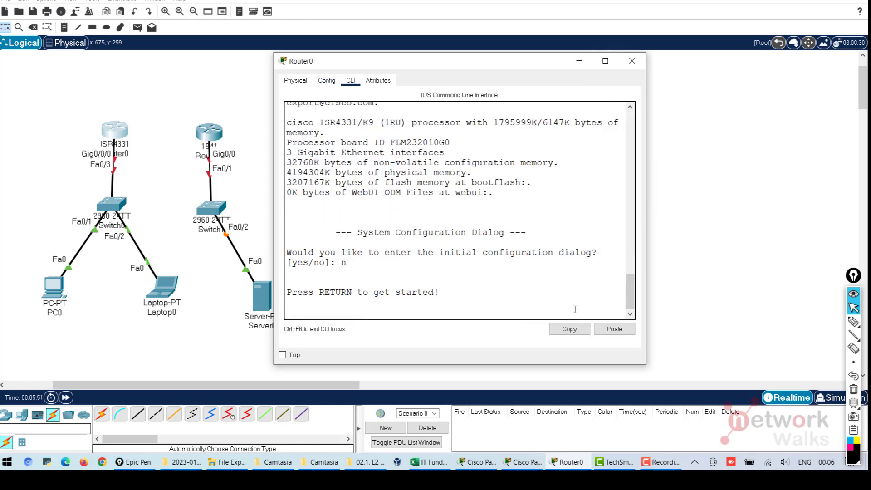
{"action": "key", "text": "Return"}
{"action": "key", "text": "Return"}
{"action": "key", "text": "Return"}
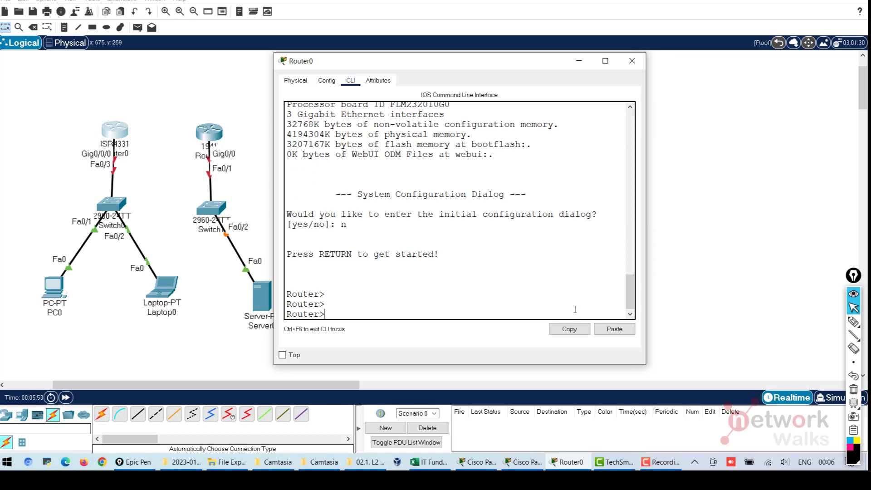
{"action": "type", "text": "enable"}
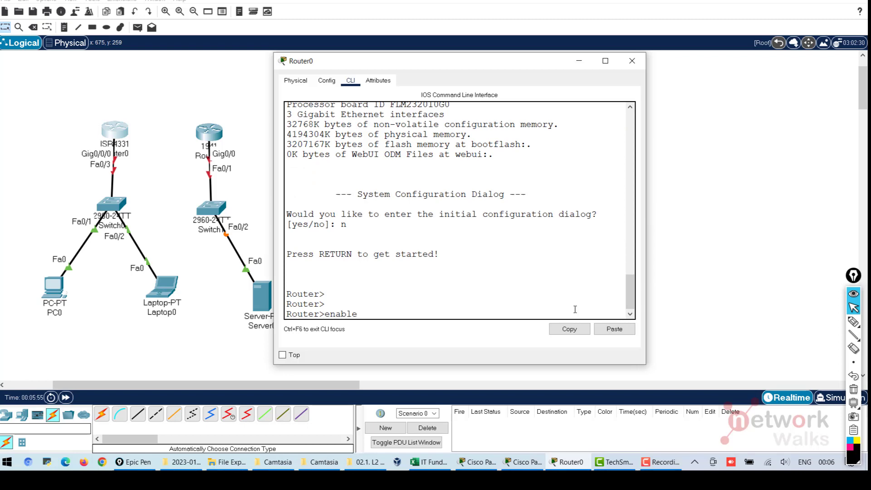
{"action": "key", "text": "Return"}
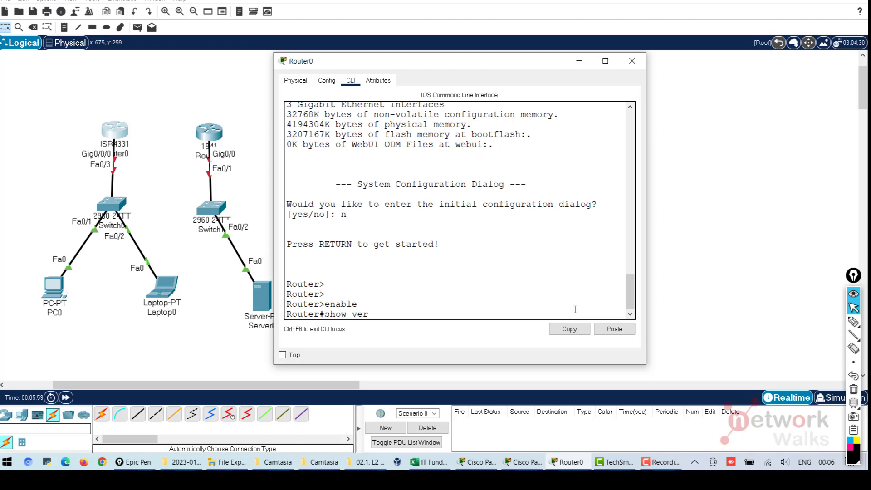
Step: Run show version and page through the ISR4331 output to a fresh Router# prompt
{"action": "type", "text": "show version"}
{"action": "key", "text": "Return"}
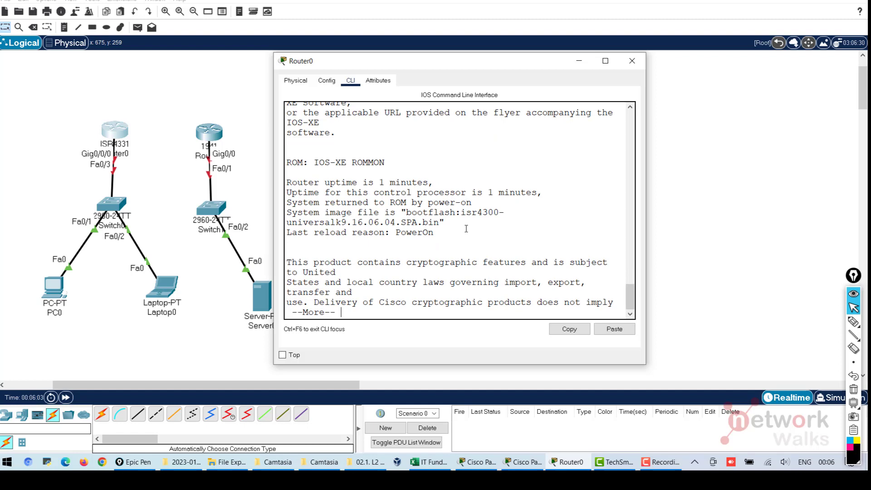
{"action": "scroll", "coordinate": [466, 229], "scroll_direction": "up", "scroll_amount": 5}
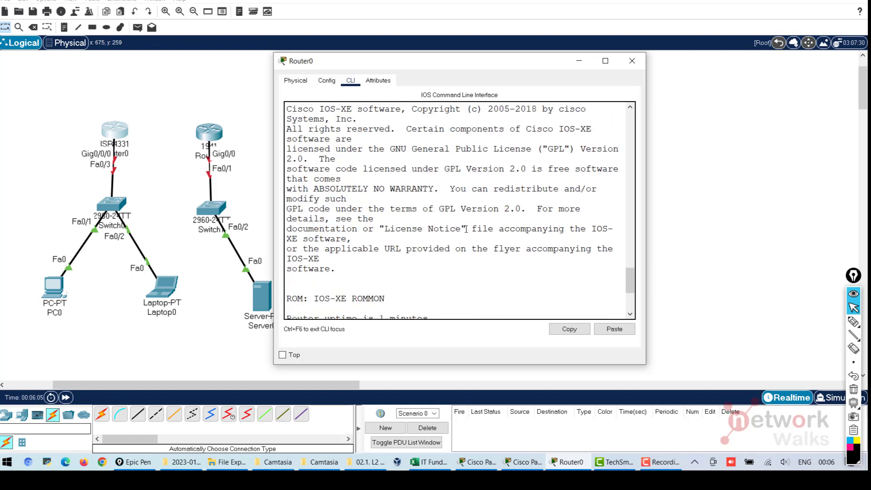
{"action": "left_click_drag", "start_coordinate": [560, 129], "coordinate": [600, 130]}
{"action": "scroll", "coordinate": [499, 257], "scroll_direction": "down", "scroll_amount": 5}
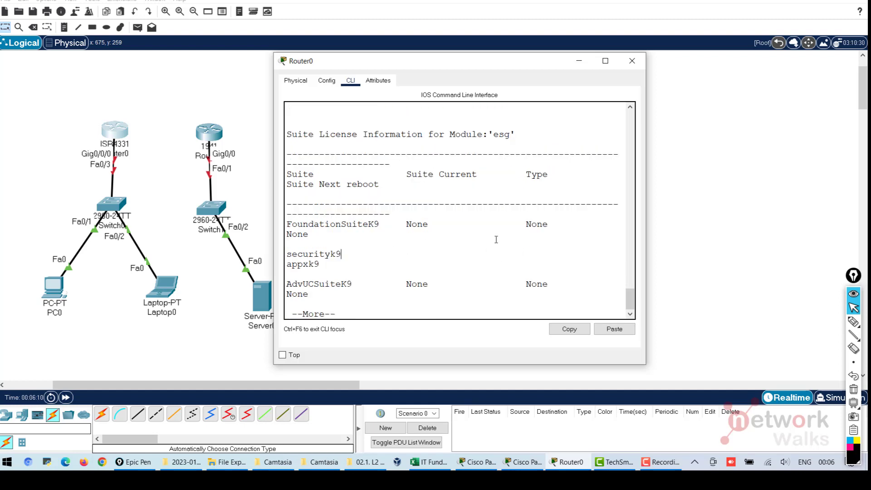
{"action": "key", "text": "space"}
{"action": "key", "text": "space"}
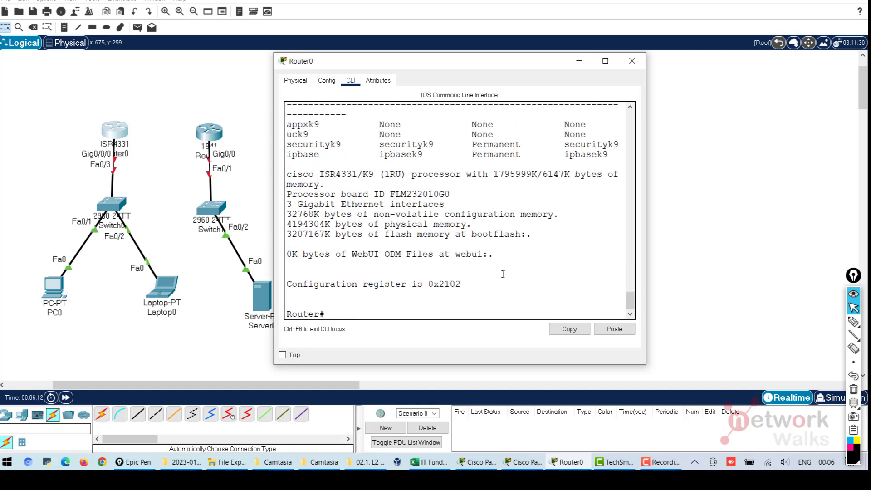
{"action": "left_click_drag", "start_coordinate": [635, 235], "coordinate": [751, 235]}
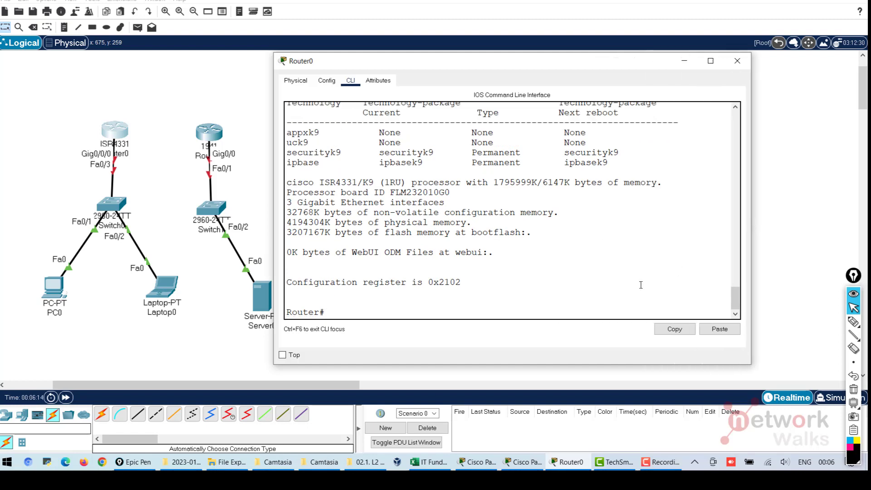
{"action": "key", "text": "Return"}
{"action": "key", "text": "Return"}
{"action": "key", "text": "Return"}
{"action": "key", "text": "Return"}
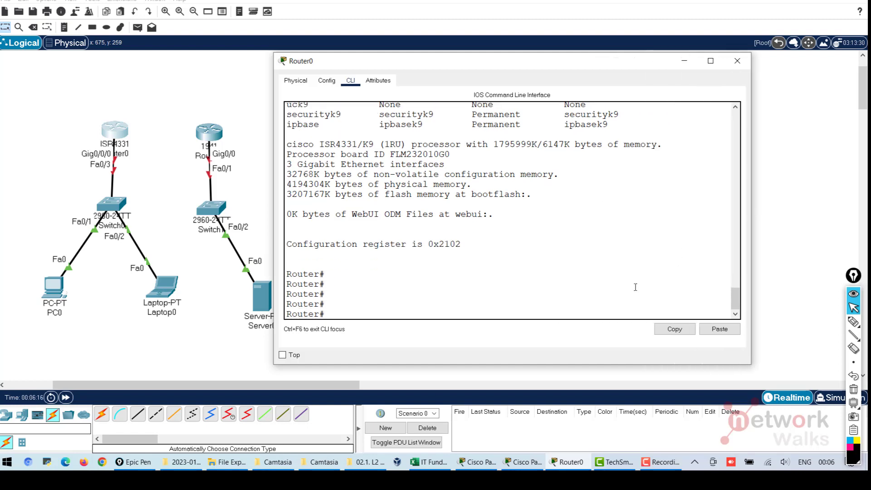
Step: Run show ip int br to list Router0's GigabitEthernet interfaces
{"action": "type", "text": "show ip int br"}
{"action": "key", "text": "Return"}
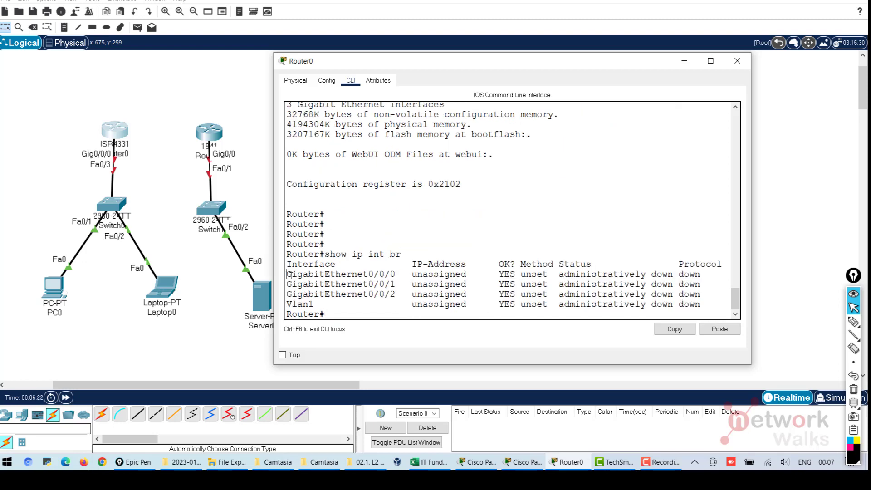
{"action": "left_click_drag", "start_coordinate": [286, 275], "coordinate": [469, 299]}
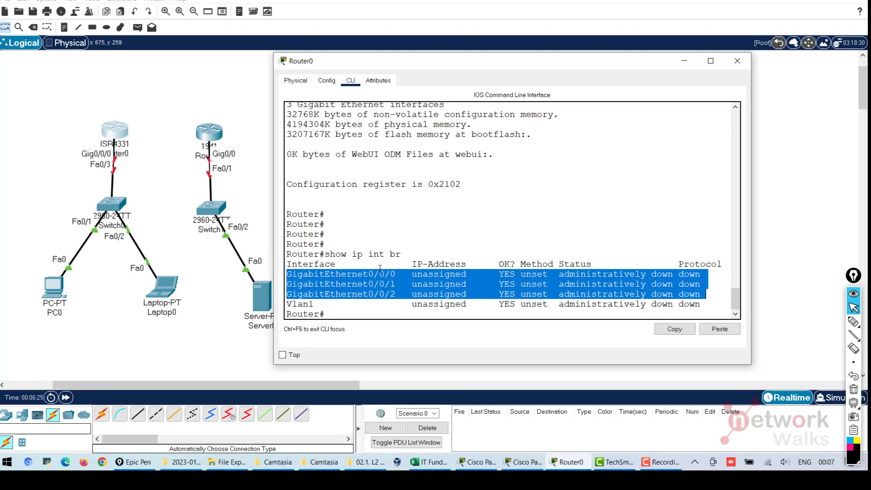
{"action": "left_click", "coordinate": [293, 267]}
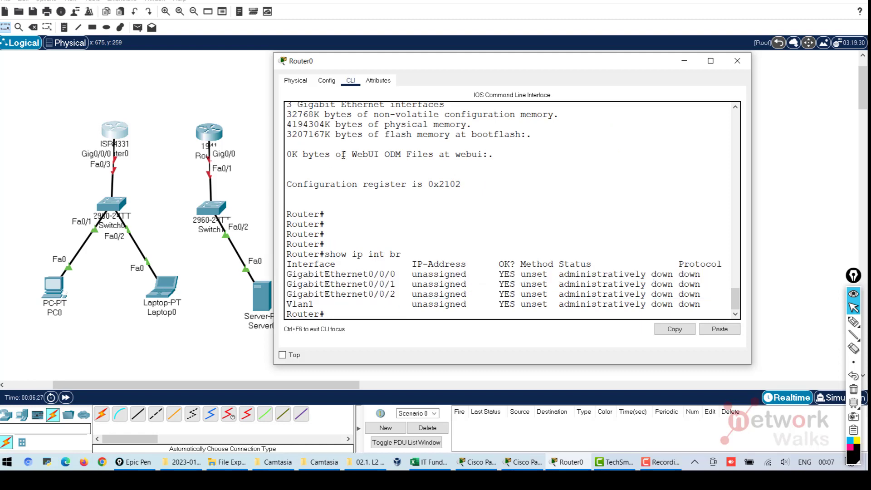
Step: Close Router0, briefly open Switch0's CLI, then open PC0's window
{"action": "left_click", "coordinate": [737, 60]}
{"action": "left_click", "coordinate": [111, 204]}
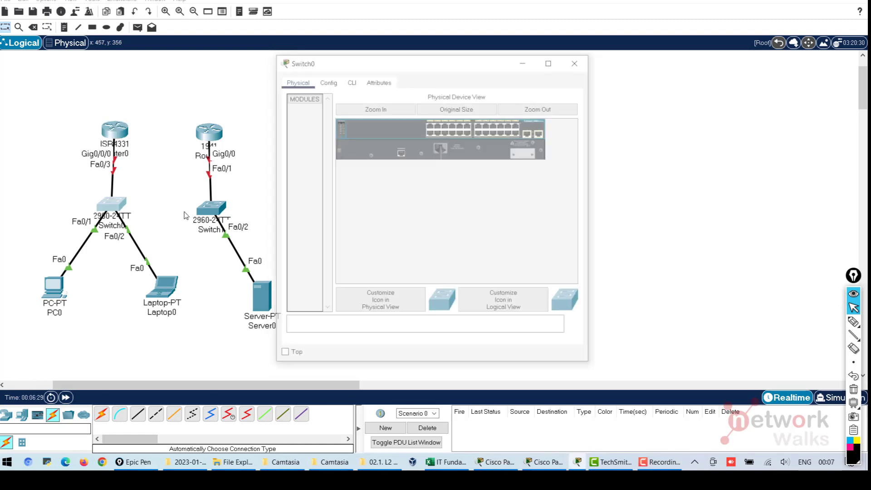
{"action": "left_click", "coordinate": [350, 82]}
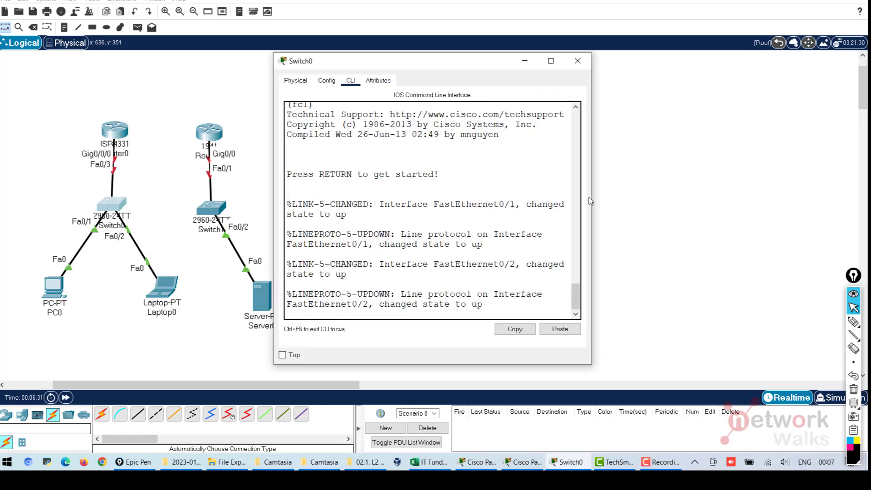
{"action": "left_click_drag", "start_coordinate": [590, 201], "coordinate": [662, 200]}
{"action": "left_click", "coordinate": [648, 61]}
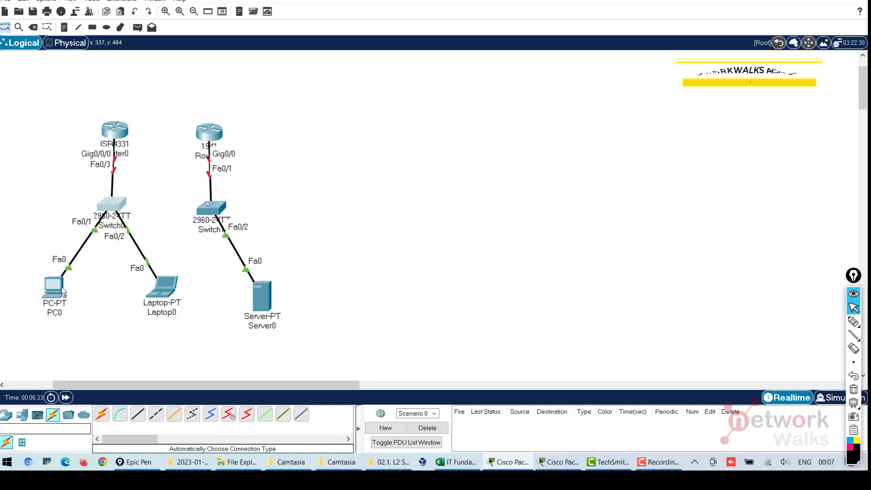
{"action": "left_click", "coordinate": [62, 289]}
Step: Check PC0's empty IP Configuration, close PC0, and bring the VLAN Lab1 folder forward
{"action": "left_click", "coordinate": [358, 81]}
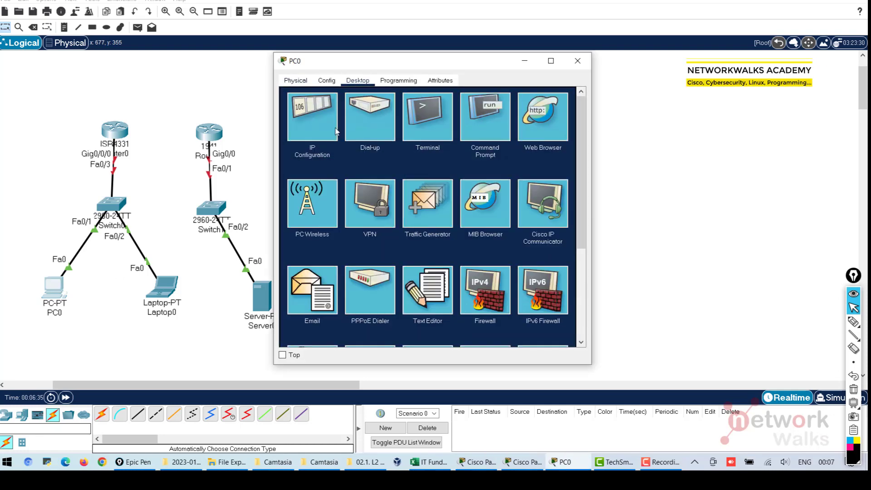
{"action": "left_click", "coordinate": [324, 130]}
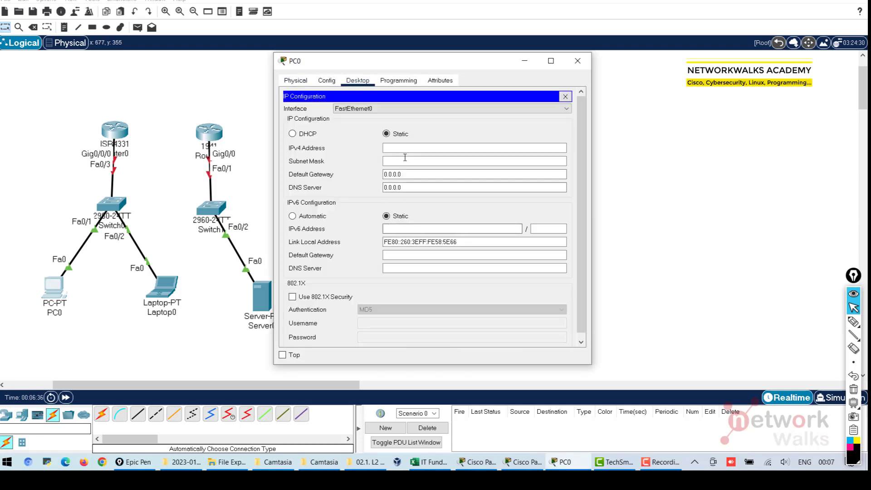
{"action": "left_click", "coordinate": [565, 96]}
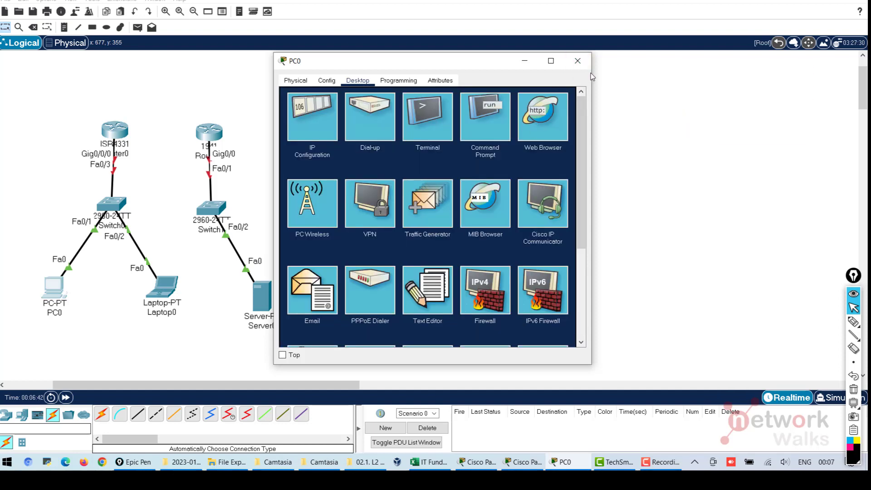
{"action": "left_click", "coordinate": [578, 61]}
{"action": "left_click_drag", "start_coordinate": [620, 122], "coordinate": [352, 295]}
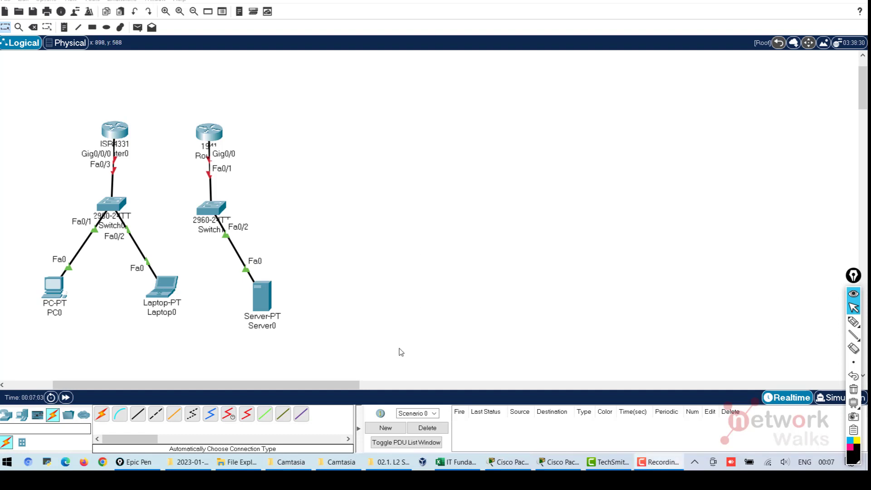
{"action": "left_click", "coordinate": [393, 463]}
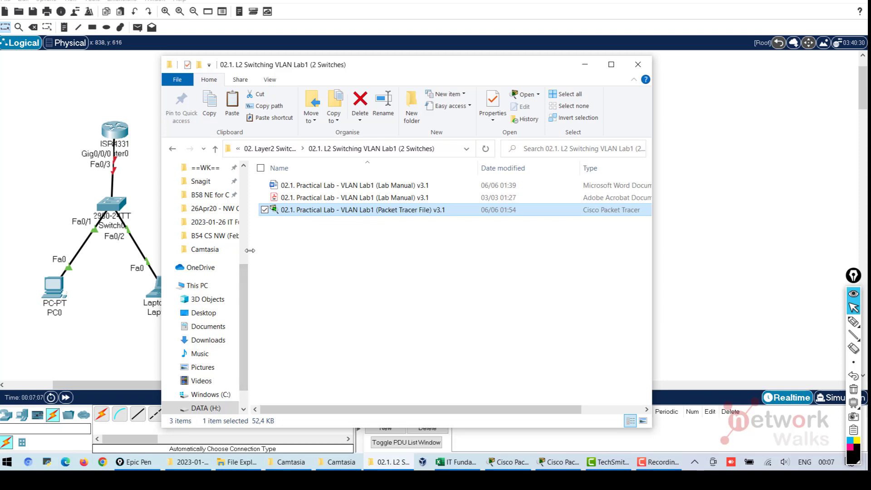
Step: Narrow the folder pane, browse the three lab files, and select the Lab Manual PDF
{"action": "left_click_drag", "start_coordinate": [250, 250], "coordinate": [230, 251]}
{"action": "left_click_drag", "start_coordinate": [397, 247], "coordinate": [307, 180]}
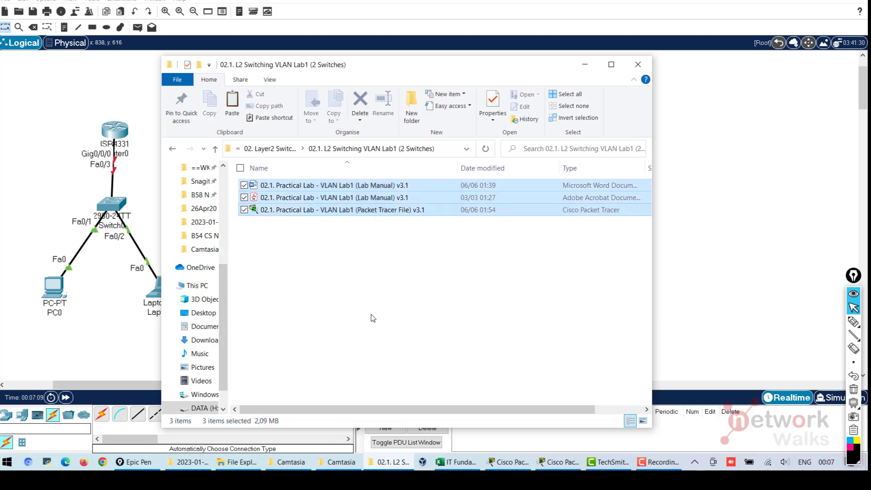
{"action": "left_click", "coordinate": [310, 238]}
{"action": "left_click", "coordinate": [304, 198]}
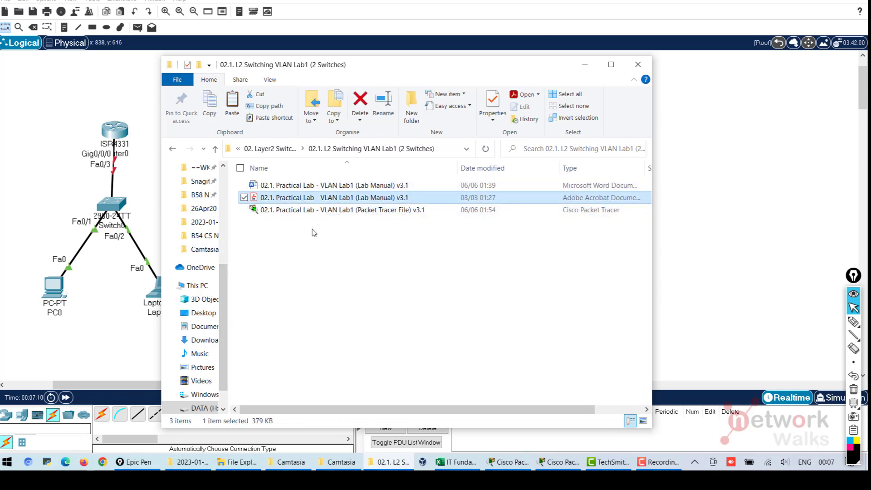
{"action": "left_click", "coordinate": [289, 211]}
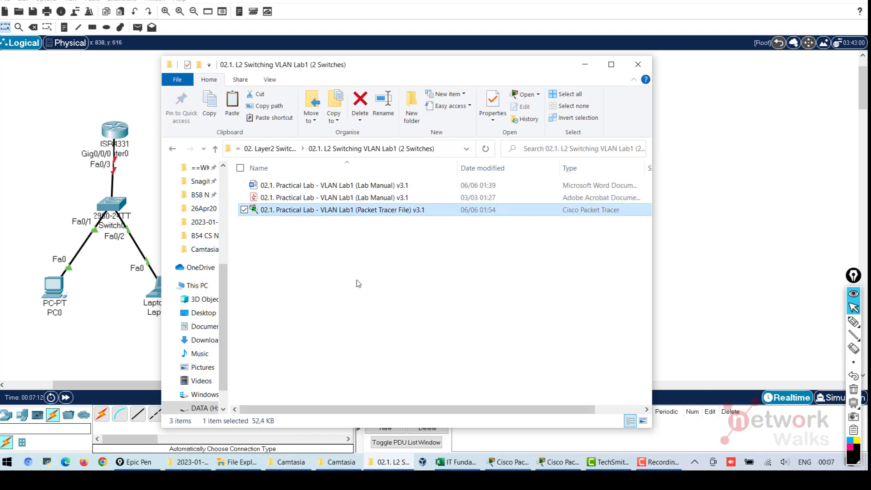
{"action": "left_click", "coordinate": [347, 198]}
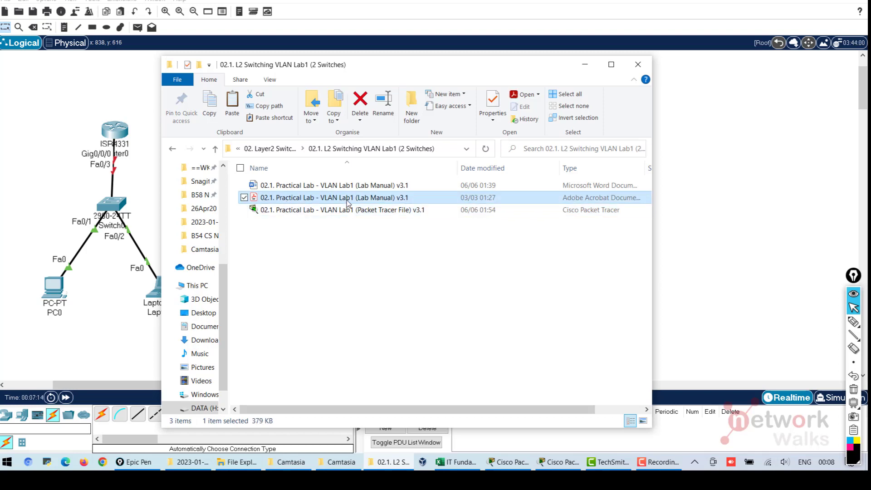
Step: Open the lab manual PDF, hide the Tools pane, and zoom to 100% on page 2
{"action": "double_click", "coordinate": [375, 204]}
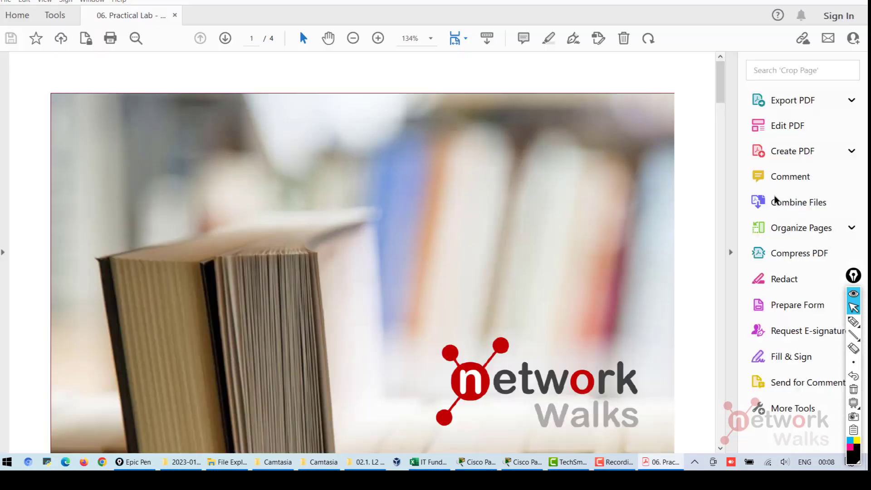
{"action": "left_click", "coordinate": [731, 252]}
{"action": "left_click", "coordinate": [353, 38]}
{"action": "left_click", "coordinate": [353, 38]}
{"action": "left_click", "coordinate": [353, 38]}
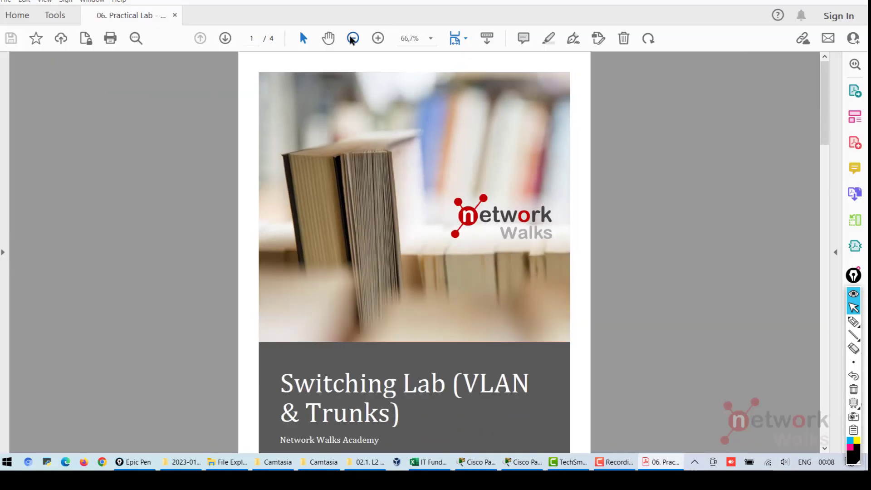
{"action": "left_click", "coordinate": [353, 38]}
{"action": "scroll", "coordinate": [541, 190], "scroll_direction": "down", "scroll_amount": 5}
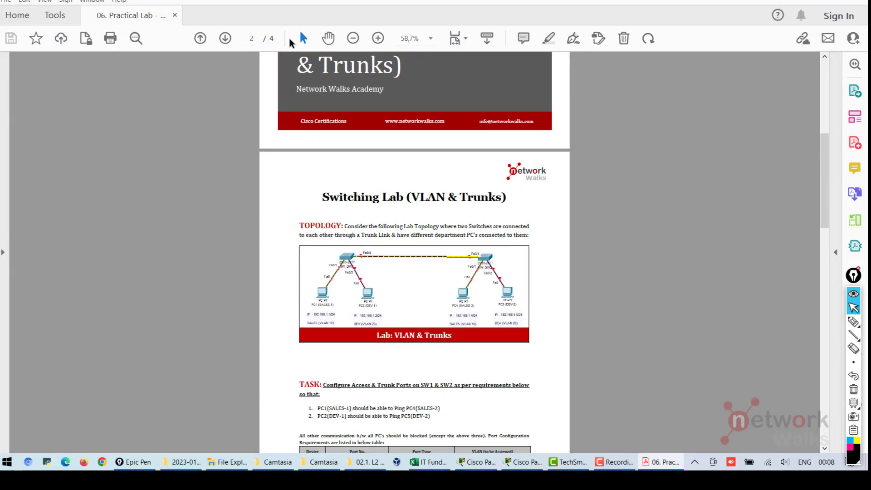
{"action": "left_click", "coordinate": [378, 38]}
{"action": "left_click", "coordinate": [378, 38]}
{"action": "left_click", "coordinate": [378, 38]}
{"action": "scroll", "coordinate": [395, 218], "scroll_direction": "down", "scroll_amount": 2}
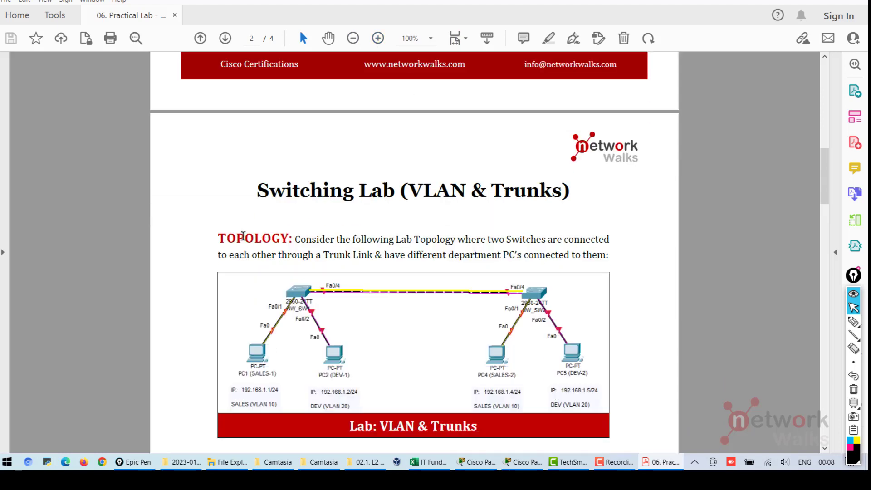
Step: Highlight the TOPOLOGY paragraph, then the TASK heading and both requirements
{"action": "left_click_drag", "start_coordinate": [218, 239], "coordinate": [276, 243]}
{"action": "left_click_drag", "start_coordinate": [570, 257], "coordinate": [636, 338]}
{"action": "left_click", "coordinate": [419, 290]}
{"action": "scroll", "coordinate": [399, 301], "scroll_direction": "down", "scroll_amount": 3}
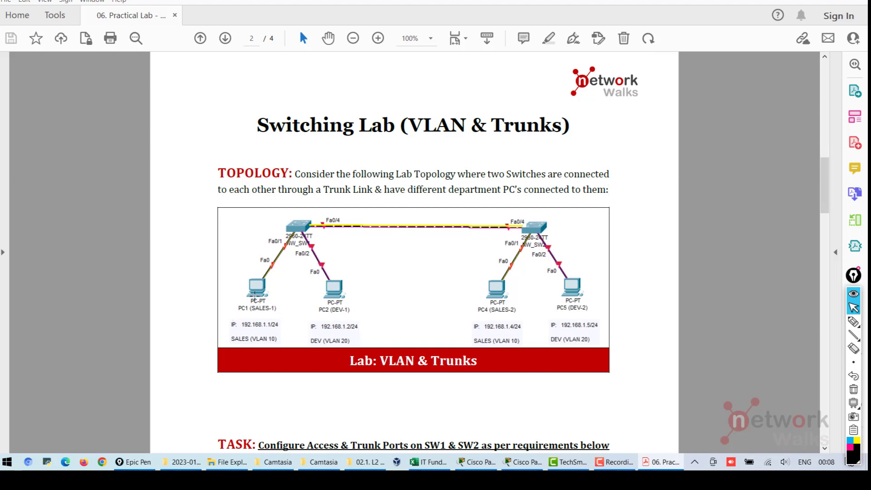
{"action": "scroll", "coordinate": [581, 279], "scroll_direction": "down", "scroll_amount": 2}
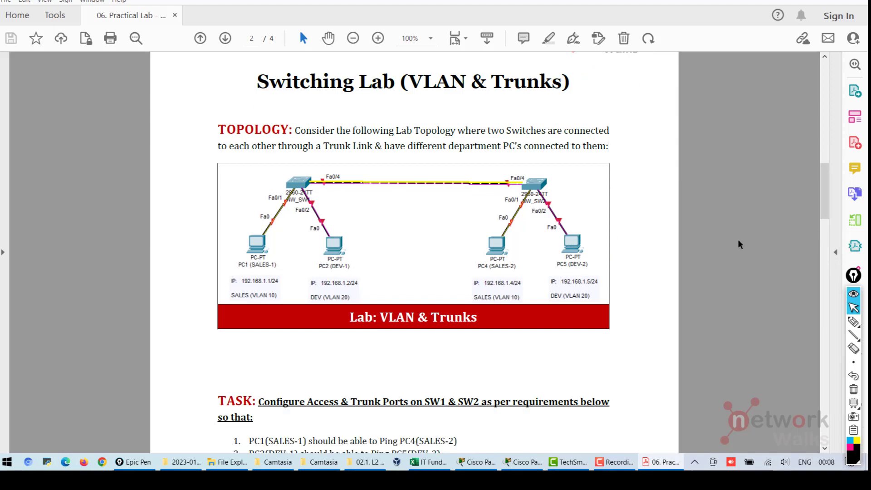
{"action": "scroll", "coordinate": [317, 308], "scroll_direction": "down", "scroll_amount": 8}
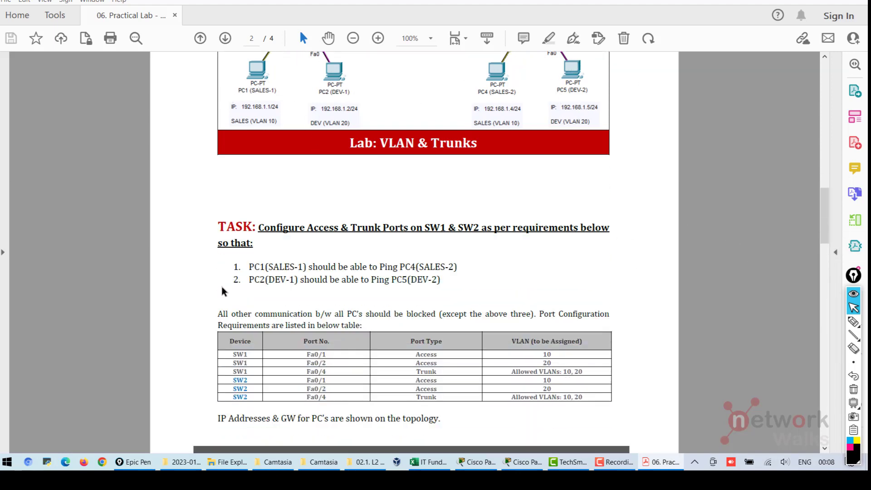
{"action": "left_click_drag", "start_coordinate": [219, 233], "coordinate": [456, 283]}
Step: Highlight the SOLUTION heading, the Create VLAN10 step, and the SW1 and SW2 VLAN commands
{"action": "left_click", "coordinate": [328, 255]}
{"action": "scroll", "coordinate": [322, 287], "scroll_direction": "down", "scroll_amount": 15}
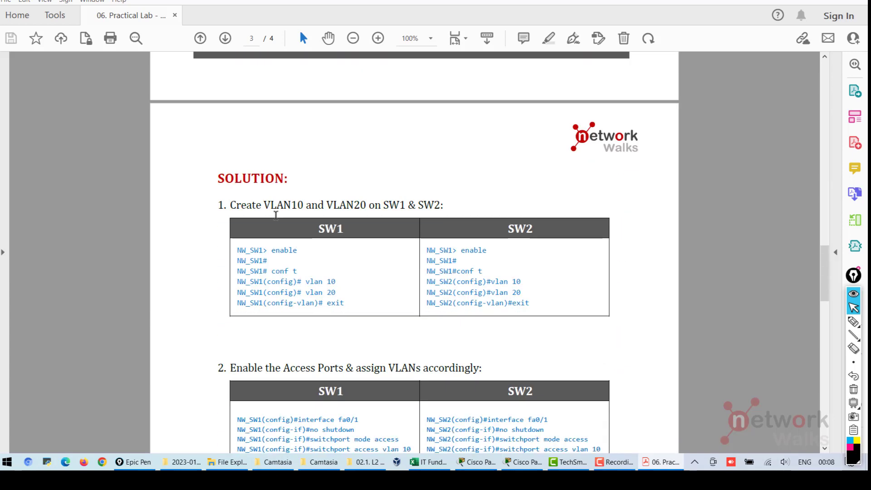
{"action": "left_click_drag", "start_coordinate": [220, 182], "coordinate": [291, 181]}
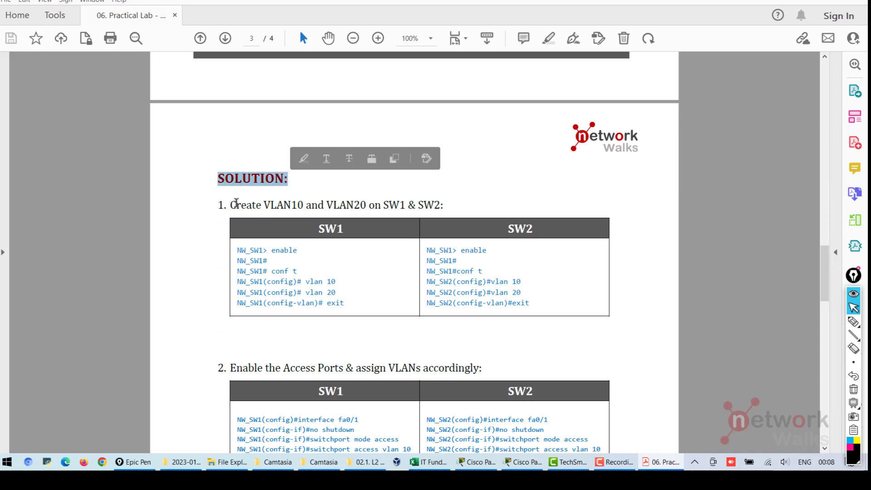
{"action": "left_click_drag", "start_coordinate": [232, 202], "coordinate": [443, 205]}
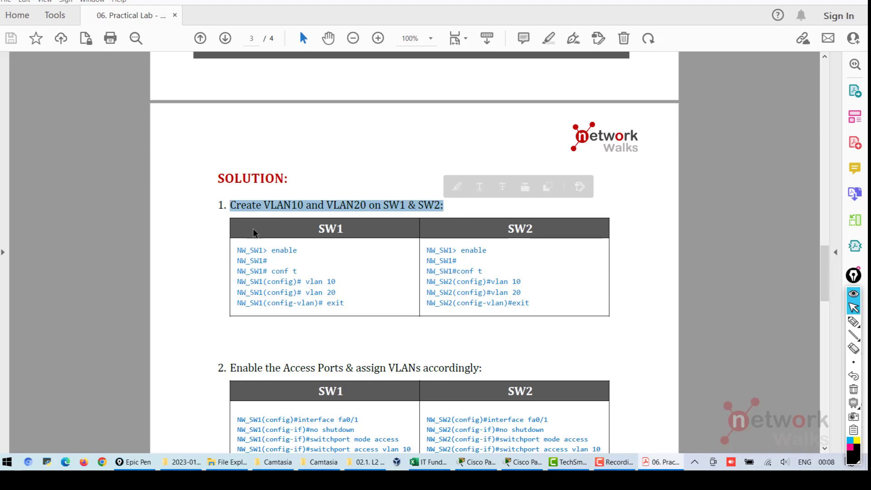
{"action": "left_click_drag", "start_coordinate": [237, 250], "coordinate": [345, 303]}
{"action": "left_click", "coordinate": [287, 224]}
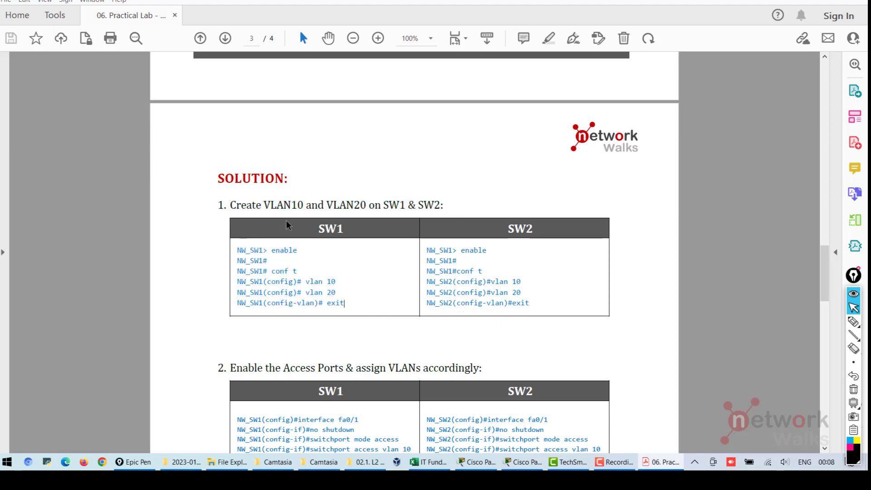
{"action": "double_click", "coordinate": [319, 226]}
{"action": "left_click_drag", "start_coordinate": [237, 250], "coordinate": [356, 301]}
{"action": "left_click", "coordinate": [448, 252]}
{"action": "left_click_drag", "start_coordinate": [426, 250], "coordinate": [529, 303]}
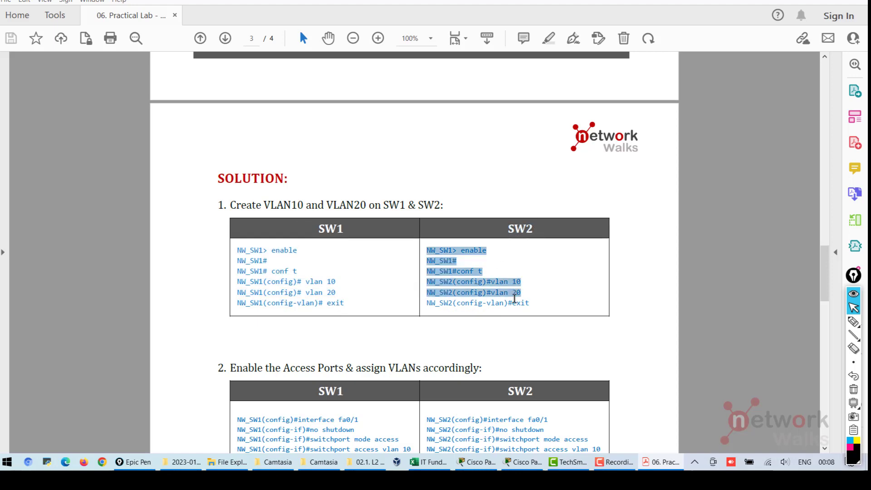
{"action": "left_click", "coordinate": [352, 355]}
Step: Scroll further through the solution, highlighting the access-ports heading along the way
{"action": "scroll", "coordinate": [352, 355], "scroll_direction": "down", "scroll_amount": 5}
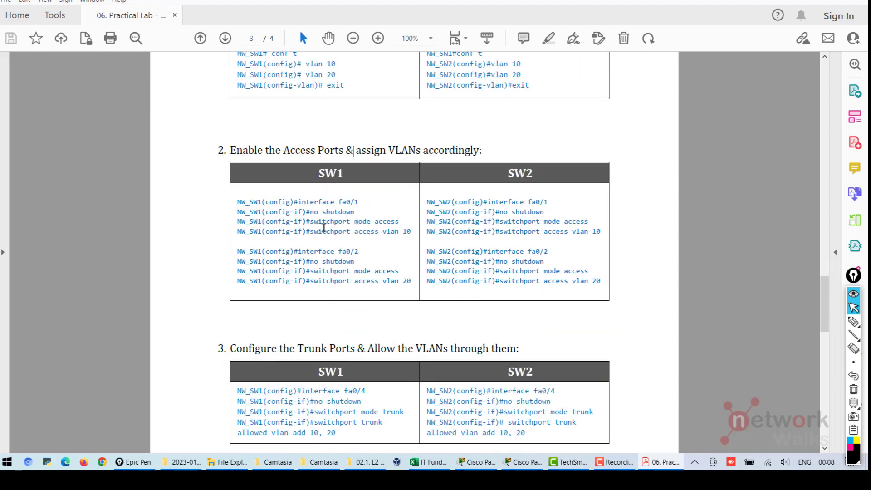
{"action": "left_click_drag", "start_coordinate": [265, 150], "coordinate": [482, 151]}
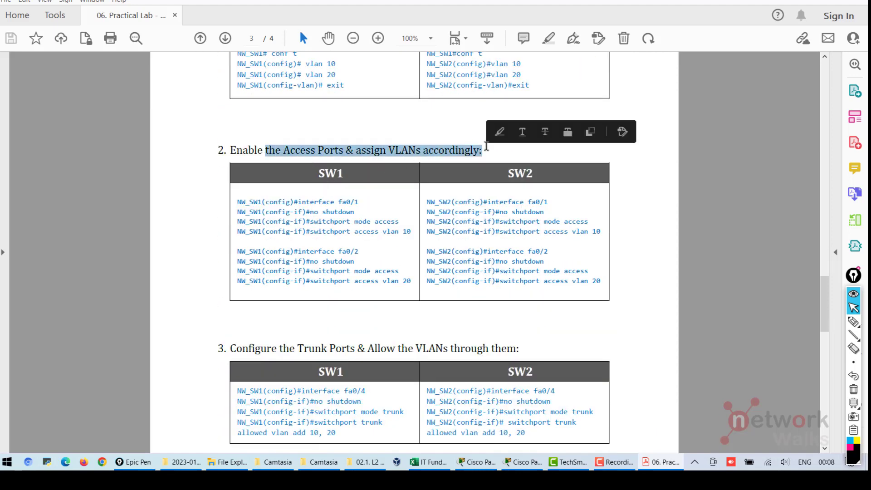
{"action": "left_click", "coordinate": [655, 279]}
{"action": "scroll", "coordinate": [655, 278], "scroll_direction": "down", "scroll_amount": 1}
{"action": "scroll", "coordinate": [654, 277], "scroll_direction": "down", "scroll_amount": 11}
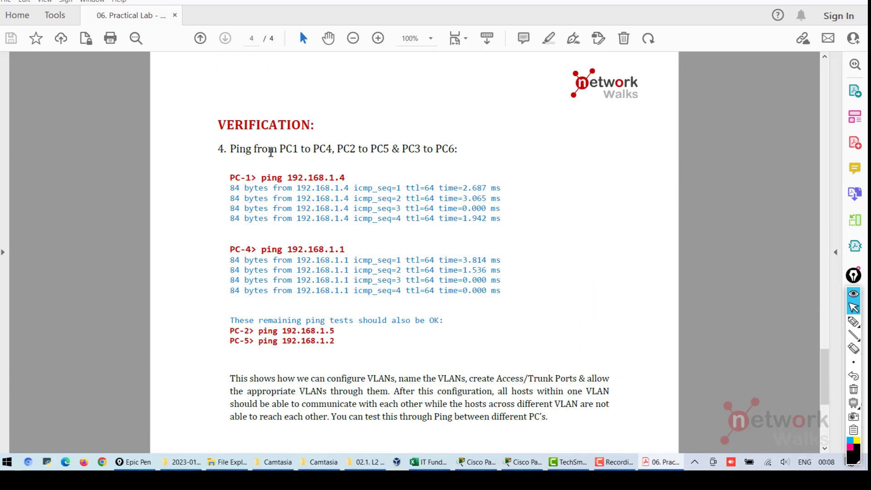
Step: Highlight the VERIFICATION heading and the PC-1 ping output block, then scroll onward
{"action": "left_click_drag", "start_coordinate": [223, 127], "coordinate": [315, 127]}
{"action": "left_click_drag", "start_coordinate": [229, 176], "coordinate": [499, 223]}
{"action": "left_click", "coordinate": [539, 338]}
{"action": "scroll", "coordinate": [546, 340], "scroll_direction": "down", "scroll_amount": 5}
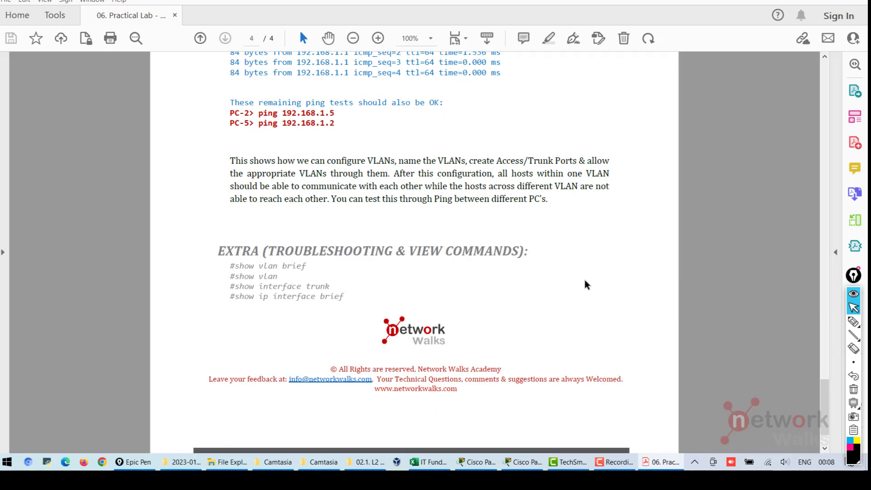
{"action": "left_click_drag", "start_coordinate": [825, 419], "coordinate": [788, 182]}
{"action": "scroll", "coordinate": [365, 283], "scroll_direction": "down", "scroll_amount": 12}
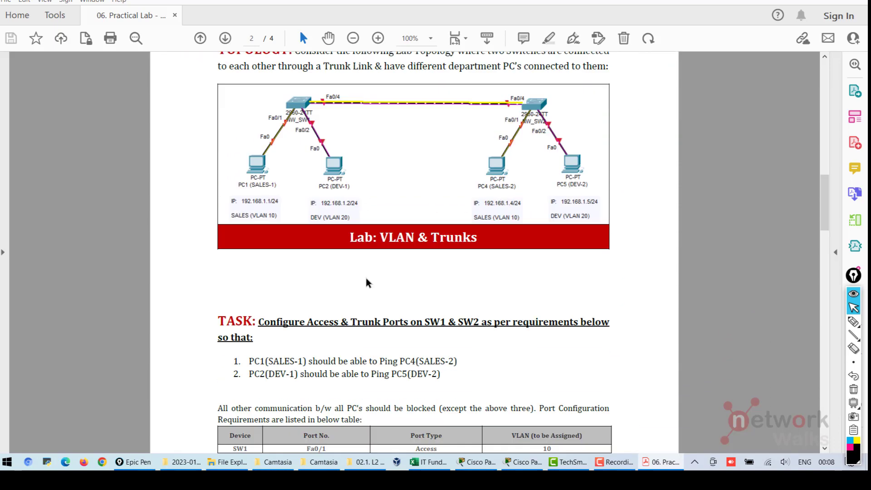
{"action": "scroll", "coordinate": [336, 312], "scroll_direction": "down", "scroll_amount": 3}
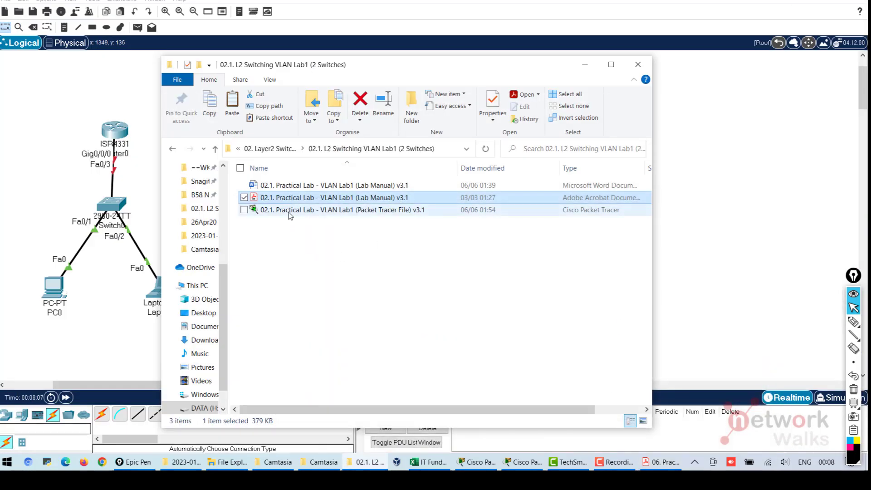
Step: Open the Packet Tracer File v3.1 from the VLAN Lab1 folder and maximize its window
{"action": "left_click", "coordinate": [291, 211]}
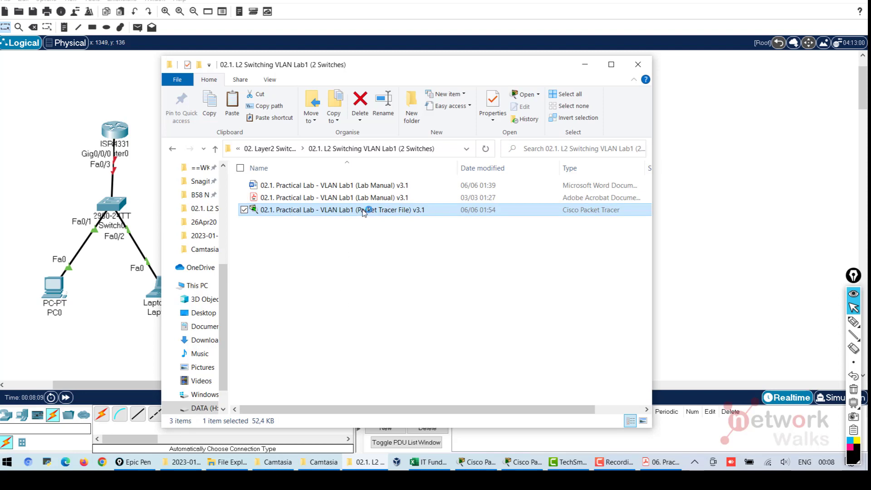
{"action": "double_click", "coordinate": [290, 211]}
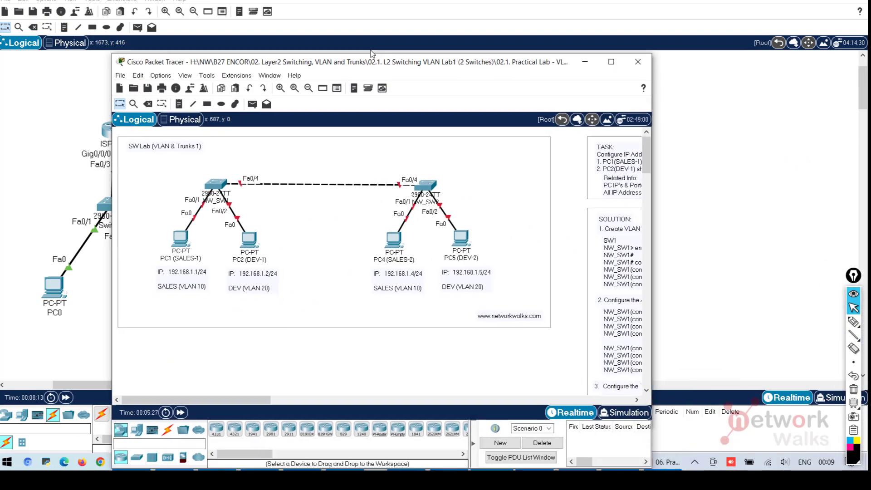
{"action": "double_click", "coordinate": [371, 56]}
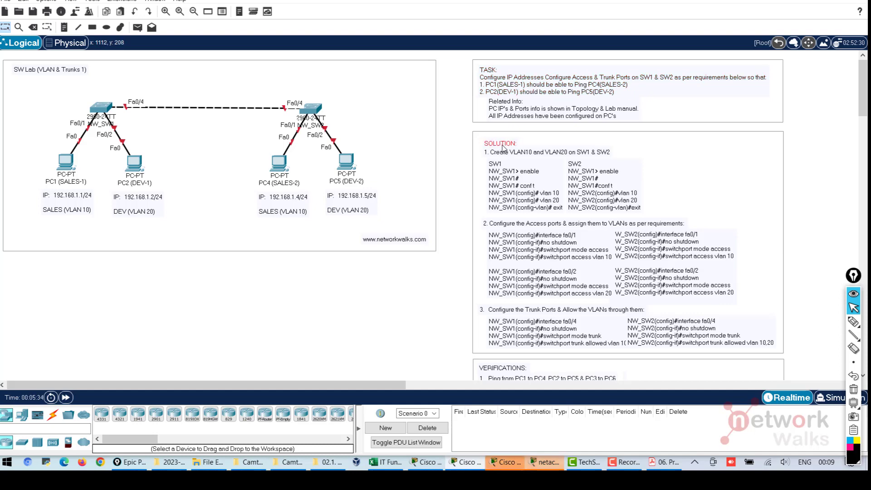
{"action": "left_click", "coordinate": [101, 107]}
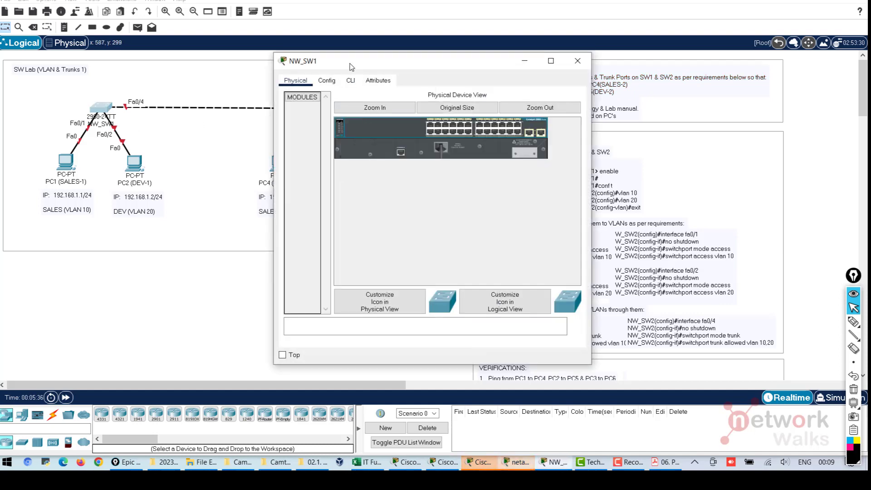
{"action": "left_click_drag", "start_coordinate": [340, 62], "coordinate": [240, 120]}
{"action": "left_click", "coordinate": [232, 142]}
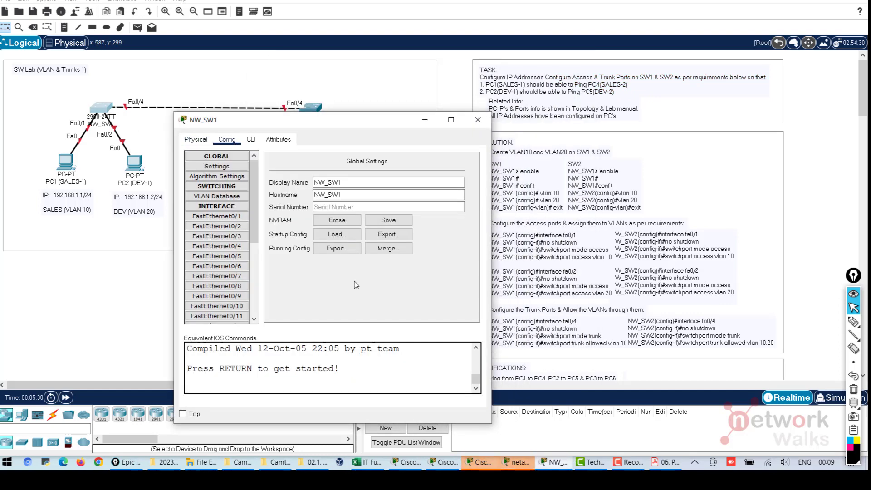
{"action": "left_click", "coordinate": [250, 141]}
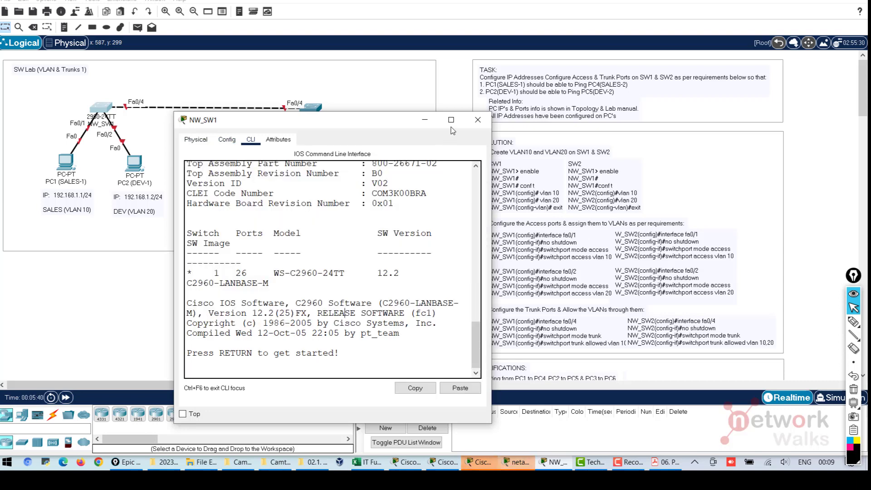
{"action": "left_click", "coordinate": [478, 120]}
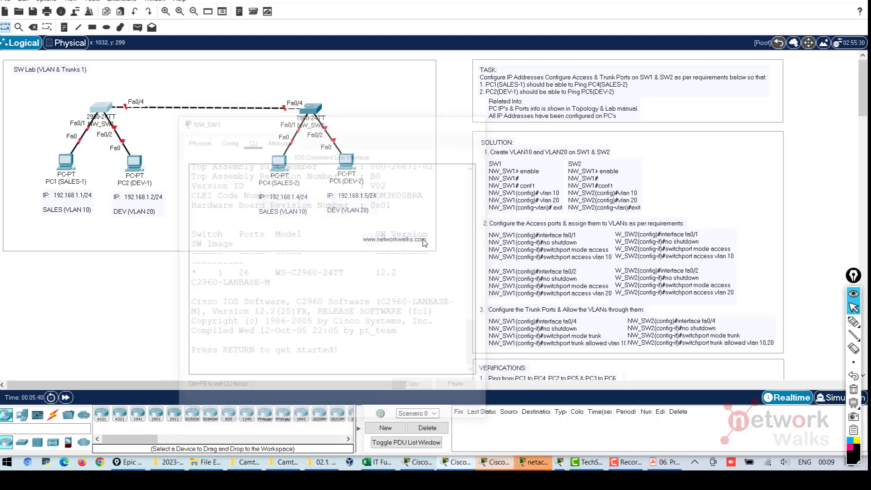
{"action": "left_click", "coordinate": [853, 322]}
{"action": "mouse_move", "coordinate": [53, 163]}
{"action": "left_mouse_down"}
{"action": "mouse_move", "coordinate": [268, 140]}
{"action": "mouse_move", "coordinate": [249, 150]}
{"action": "left_mouse_up"}
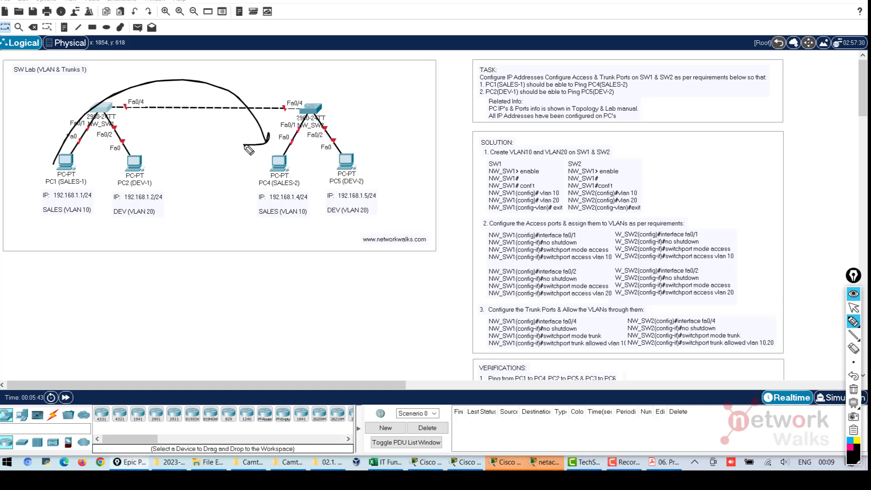
{"action": "mouse_move", "coordinate": [338, 176]}
{"action": "left_mouse_down"}
{"action": "mouse_move", "coordinate": [186, 273]}
{"action": "mouse_move", "coordinate": [127, 219]}
{"action": "mouse_move", "coordinate": [130, 212]}
{"action": "mouse_move", "coordinate": [173, 218]}
{"action": "left_mouse_up"}
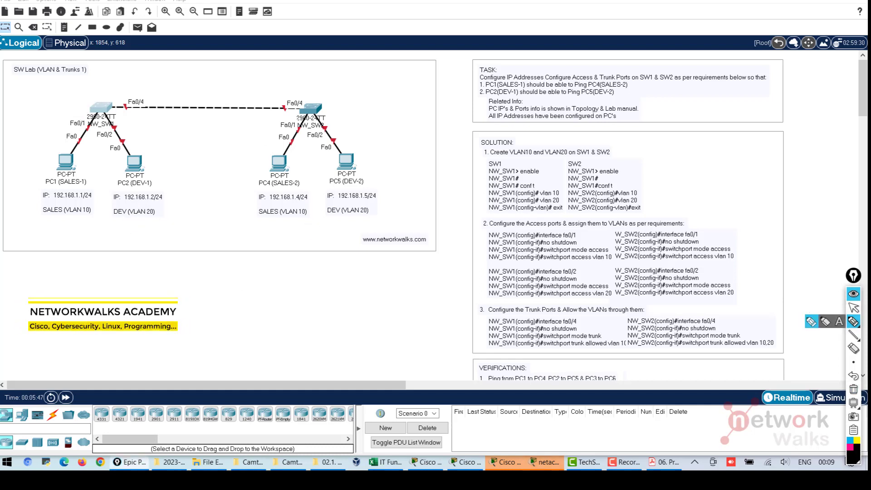
{"action": "left_click", "coordinate": [853, 307]}
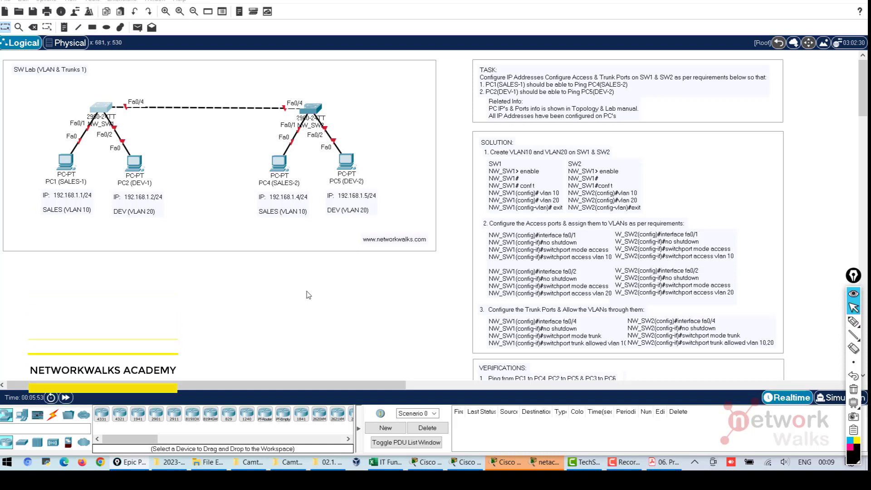
{"action": "left_click_drag", "start_coordinate": [362, 301], "coordinate": [171, 316]}
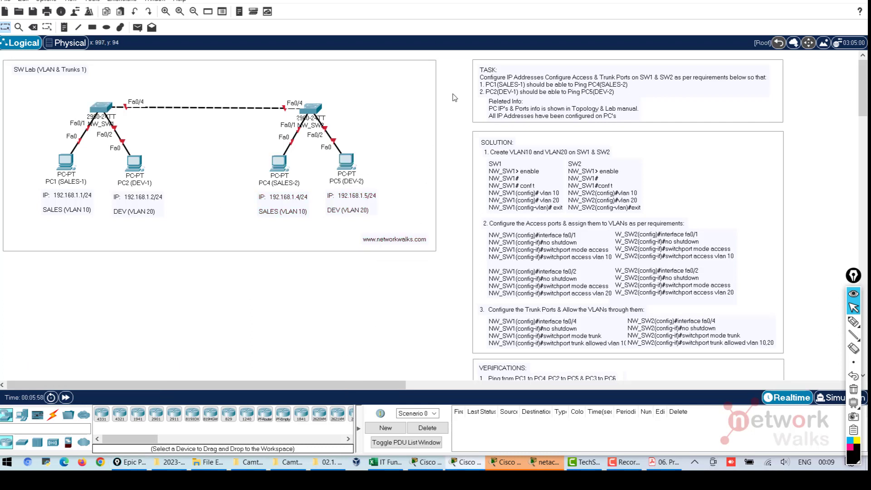
{"action": "left_click_drag", "start_coordinate": [454, 98], "coordinate": [330, 312]}
{"action": "left_click", "coordinate": [458, 300]}
Step: Wake the NW_SW1 console past its boot text, then close the switch window
{"action": "left_click", "coordinate": [104, 109]}
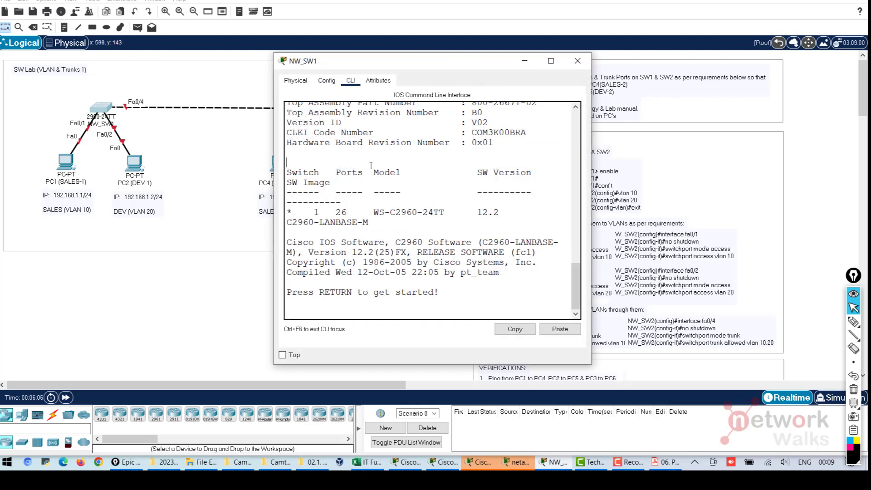
{"action": "key", "text": "Return"}
{"action": "key", "text": "Return"}
{"action": "key", "text": "Return"}
{"action": "scroll", "coordinate": [470, 229], "scroll_direction": "up", "scroll_amount": 3}
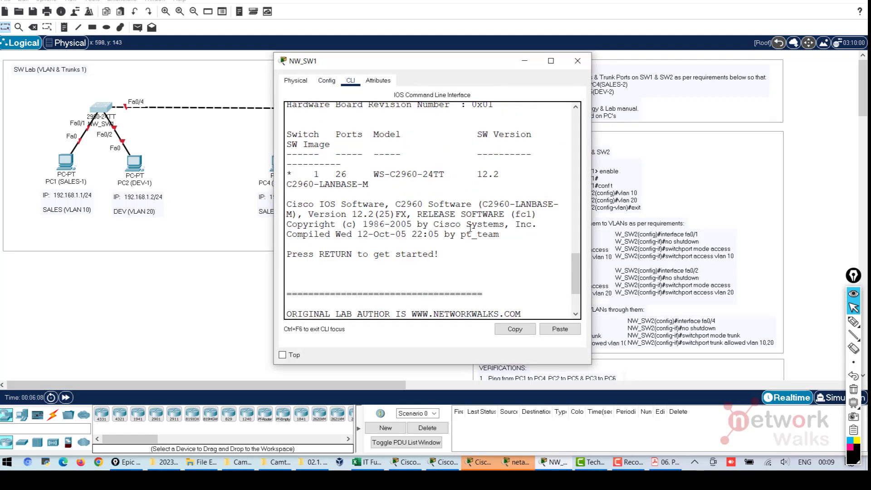
{"action": "scroll", "coordinate": [470, 229], "scroll_direction": "up", "scroll_amount": 2}
{"action": "left_click", "coordinate": [578, 61]}
Step: Clear the topology note selection and switch to freehand pink drawing
{"action": "left_click_drag", "start_coordinate": [456, 282], "coordinate": [396, 241]}
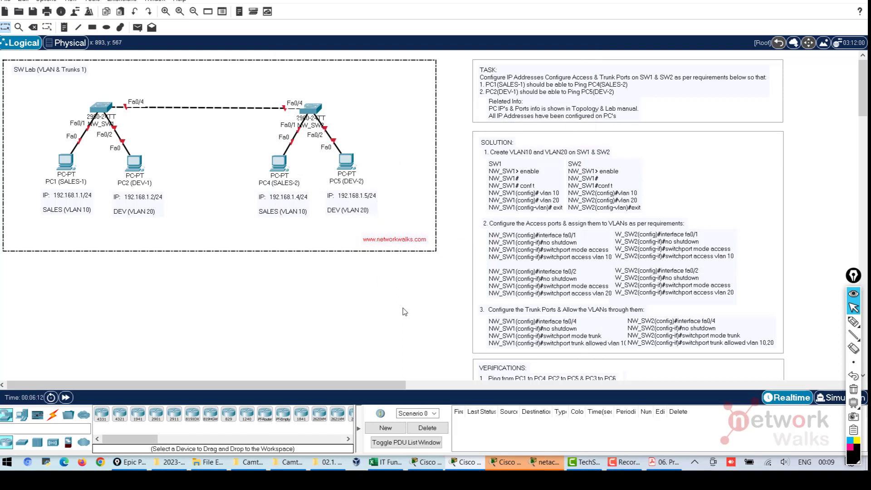
{"action": "left_click", "coordinate": [405, 312]}
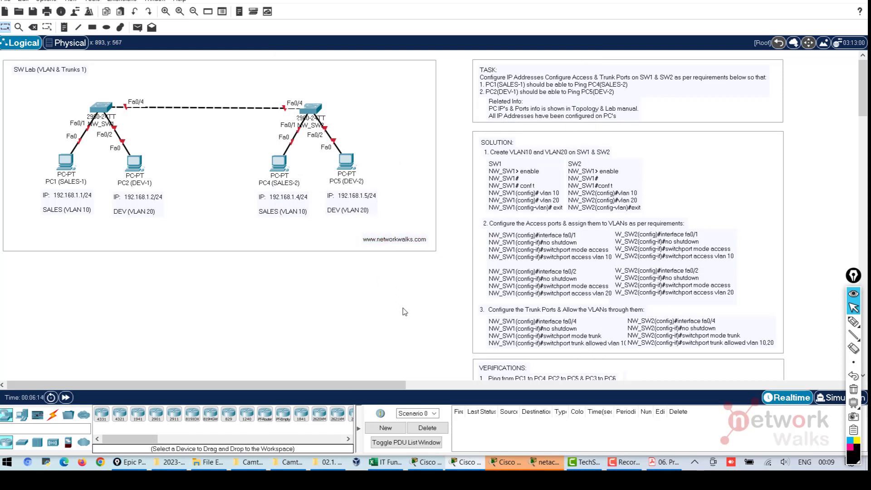
{"action": "left_click", "coordinate": [853, 321]}
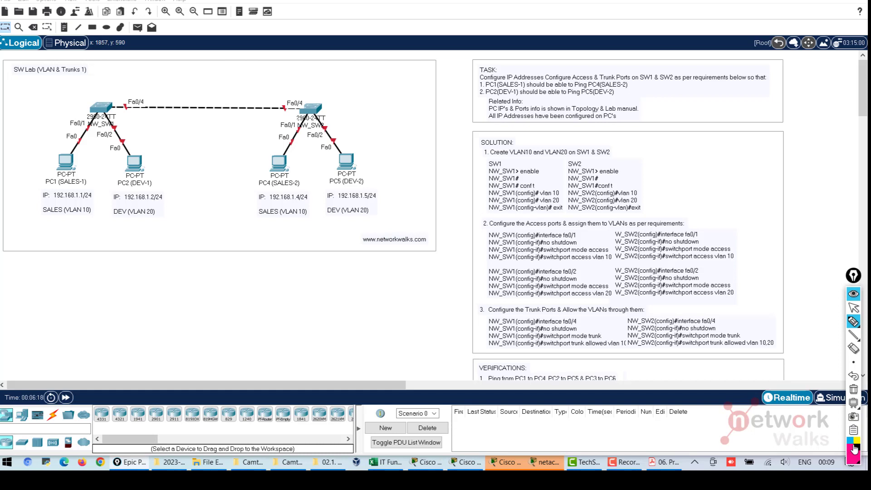
Step: Handwrite items ① Packet Tr and ② GNS3 below the topology
{"action": "left_click_drag", "start_coordinate": [252, 271], "coordinate": [253, 294]}
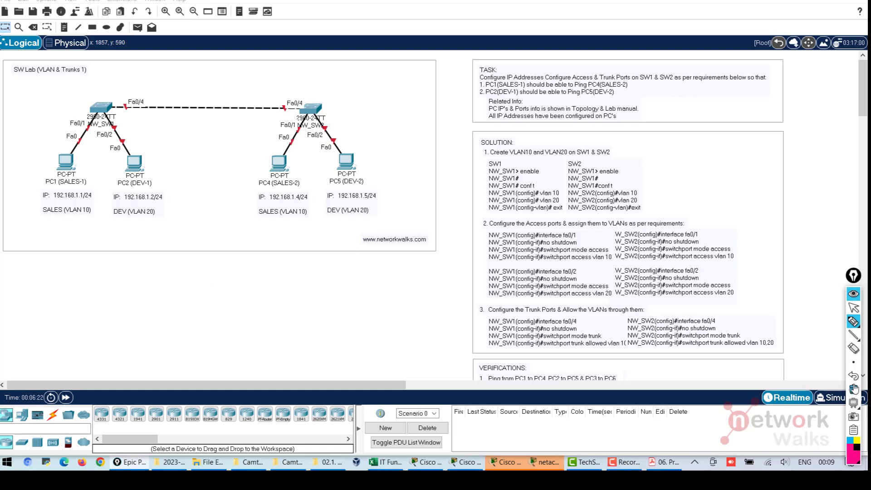
{"action": "mouse_move", "coordinate": [144, 290]}
{"action": "left_mouse_down"}
{"action": "mouse_move", "coordinate": [136, 311]}
{"action": "mouse_move", "coordinate": [152, 291]}
{"action": "left_mouse_up"}
{"action": "mouse_move", "coordinate": [158, 276]}
{"action": "left_mouse_down"}
{"action": "mouse_move", "coordinate": [165, 295]}
{"action": "mouse_move", "coordinate": [195, 290]}
{"action": "mouse_move", "coordinate": [236, 263]}
{"action": "mouse_move", "coordinate": [218, 267]}
{"action": "left_mouse_up"}
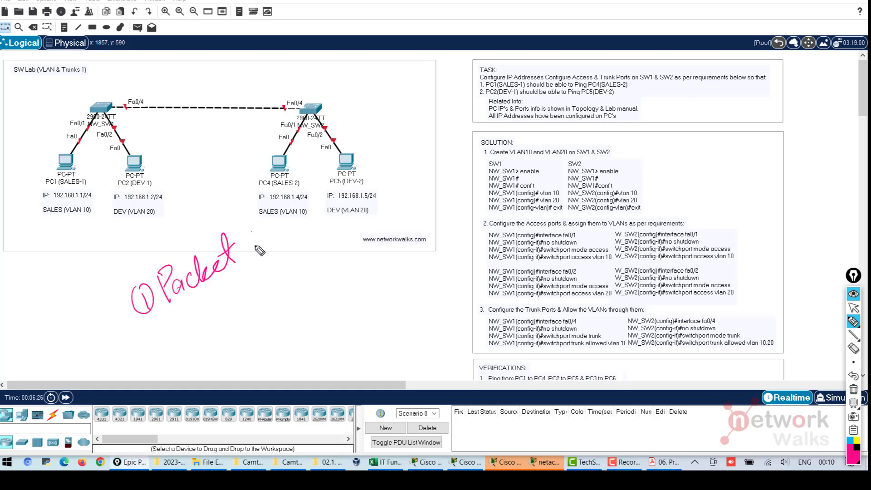
{"action": "left_click_drag", "start_coordinate": [243, 232], "coordinate": [260, 223]}
{"action": "mouse_move", "coordinate": [254, 225]}
{"action": "left_mouse_down"}
{"action": "mouse_move", "coordinate": [255, 250]}
{"action": "mouse_move", "coordinate": [270, 232]}
{"action": "left_mouse_up"}
{"action": "mouse_move", "coordinate": [156, 331]}
{"action": "left_mouse_down"}
{"action": "mouse_move", "coordinate": [161, 347]}
{"action": "mouse_move", "coordinate": [166, 327]}
{"action": "mouse_move", "coordinate": [173, 353]}
{"action": "mouse_move", "coordinate": [145, 334]}
{"action": "left_mouse_up"}
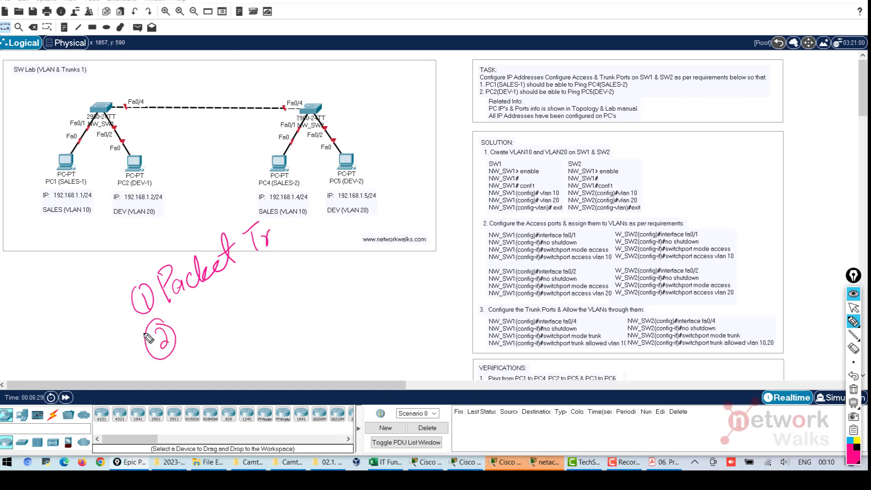
{"action": "mouse_move", "coordinate": [199, 313]}
{"action": "left_mouse_down"}
{"action": "mouse_move", "coordinate": [198, 332]}
{"action": "mouse_move", "coordinate": [224, 303]}
{"action": "left_mouse_up"}
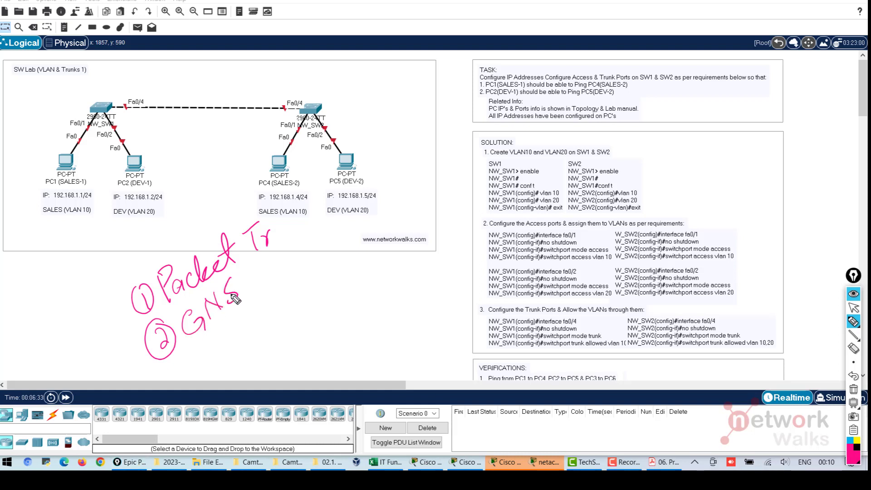
{"action": "mouse_move", "coordinate": [248, 272]}
{"action": "left_mouse_down"}
{"action": "mouse_move", "coordinate": [257, 280]}
{"action": "mouse_move", "coordinate": [249, 290]}
{"action": "left_mouse_up"}
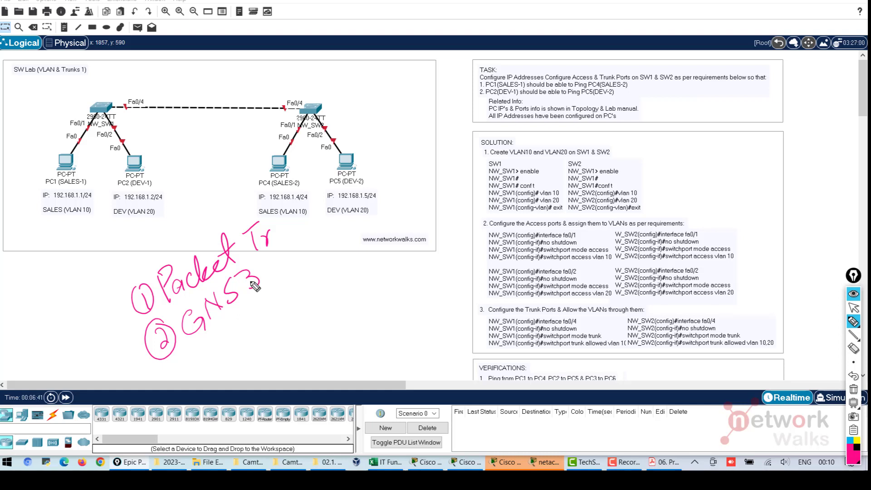
Step: Add ③ EVE-NG, Centos and VIRL to the list, underlining EVE-NG and Centos
{"action": "mouse_move", "coordinate": [196, 360]}
{"action": "left_mouse_down"}
{"action": "mouse_move", "coordinate": [200, 376]}
{"action": "mouse_move", "coordinate": [186, 373]}
{"action": "mouse_move", "coordinate": [204, 343]}
{"action": "left_mouse_up"}
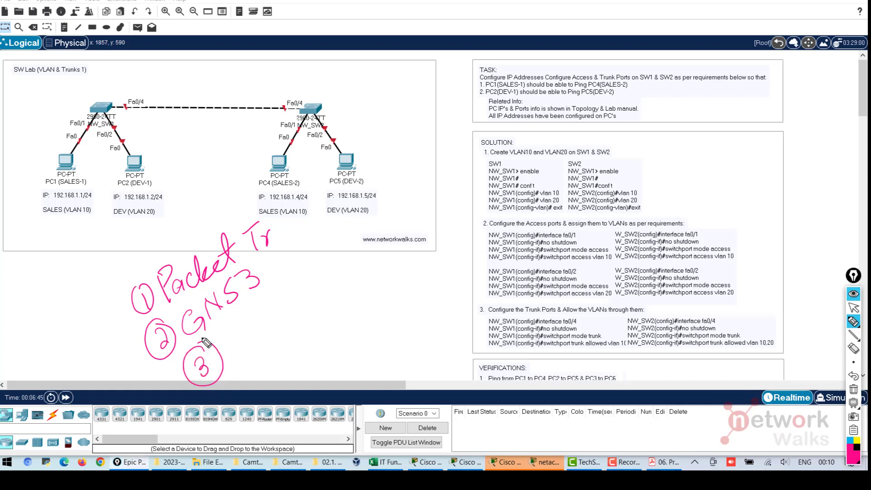
{"action": "mouse_move", "coordinate": [245, 340]}
{"action": "left_mouse_down"}
{"action": "mouse_move", "coordinate": [236, 359]}
{"action": "mouse_move", "coordinate": [242, 333]}
{"action": "mouse_move", "coordinate": [259, 318]}
{"action": "mouse_move", "coordinate": [261, 335]}
{"action": "mouse_move", "coordinate": [280, 304]}
{"action": "mouse_move", "coordinate": [312, 309]}
{"action": "left_mouse_up"}
{"action": "left_click_drag", "start_coordinate": [238, 365], "coordinate": [338, 290]}
{"action": "left_click_drag", "start_coordinate": [311, 345], "coordinate": [318, 373]}
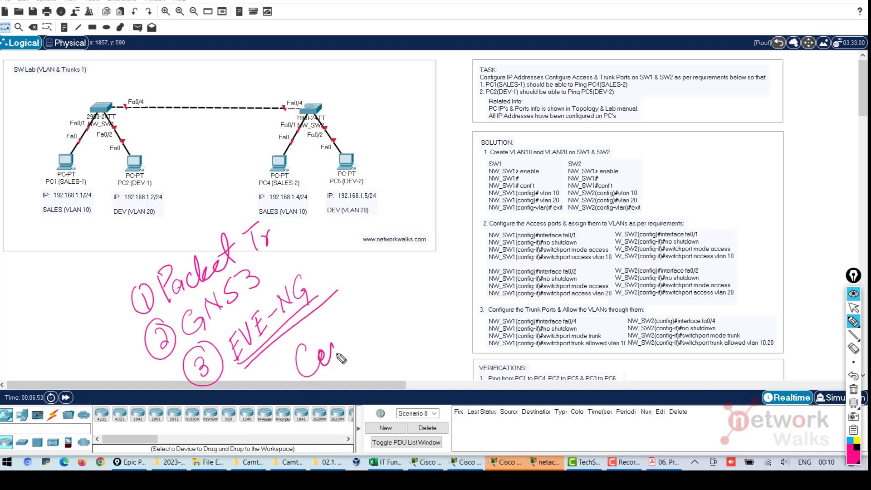
{"action": "left_click_drag", "start_coordinate": [372, 304], "coordinate": [360, 321]}
{"action": "mouse_move", "coordinate": [331, 379]}
{"action": "left_mouse_down"}
{"action": "mouse_move", "coordinate": [377, 326]}
{"action": "mouse_move", "coordinate": [389, 327]}
{"action": "left_mouse_up"}
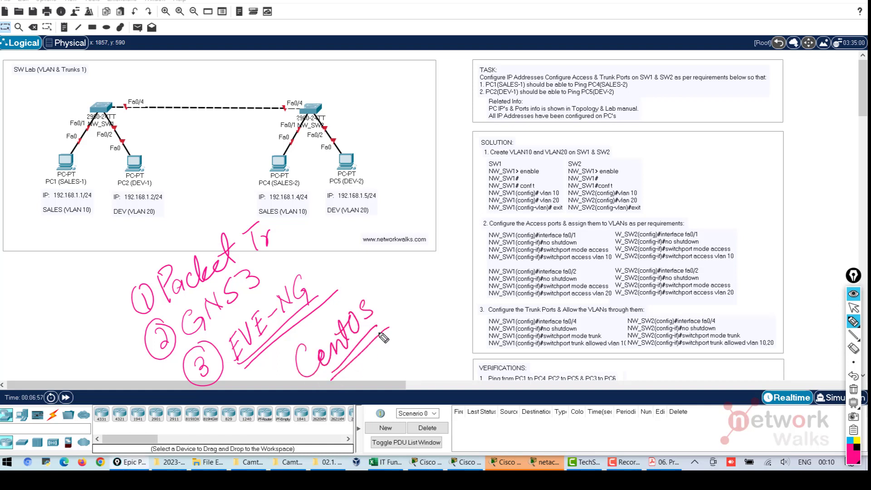
{"action": "mouse_move", "coordinate": [363, 364]}
{"action": "left_mouse_down"}
{"action": "mouse_move", "coordinate": [394, 357]}
{"action": "mouse_move", "coordinate": [395, 374]}
{"action": "mouse_move", "coordinate": [425, 363]}
{"action": "left_mouse_up"}
{"action": "left_click_drag", "start_coordinate": [442, 332], "coordinate": [426, 351]}
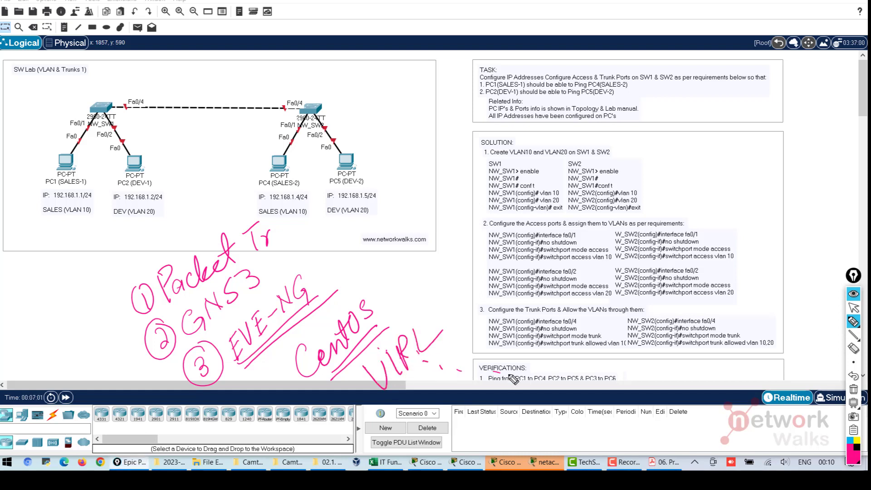
Step: Box the Packet Tr entry and draw a star beside the list
{"action": "left_click_drag", "start_coordinate": [110, 296], "coordinate": [130, 348]}
{"action": "mouse_move", "coordinate": [83, 297]}
{"action": "left_mouse_down"}
{"action": "mouse_move", "coordinate": [115, 273]}
{"action": "mouse_move", "coordinate": [141, 331]}
{"action": "left_mouse_up"}
{"action": "mouse_move", "coordinate": [59, 327]}
{"action": "left_mouse_down"}
{"action": "mouse_move", "coordinate": [73, 338]}
{"action": "mouse_move", "coordinate": [66, 363]}
{"action": "mouse_move", "coordinate": [81, 318]}
{"action": "left_mouse_up"}
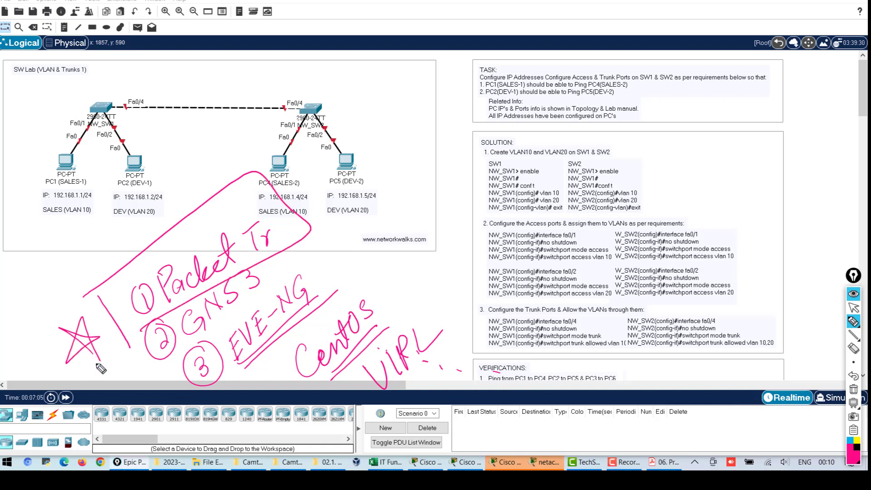